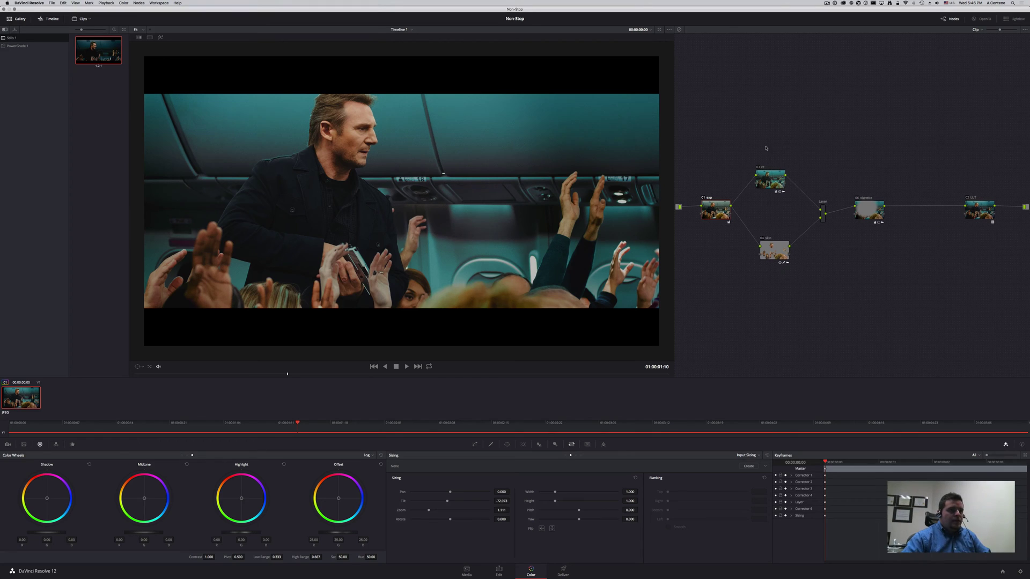
Step: Reset all grades and nodes, and reframe the clip using input sizing with a zoom of 1.111 and a negative tilt
{"action": "right_click", "coordinate": [738, 134]}
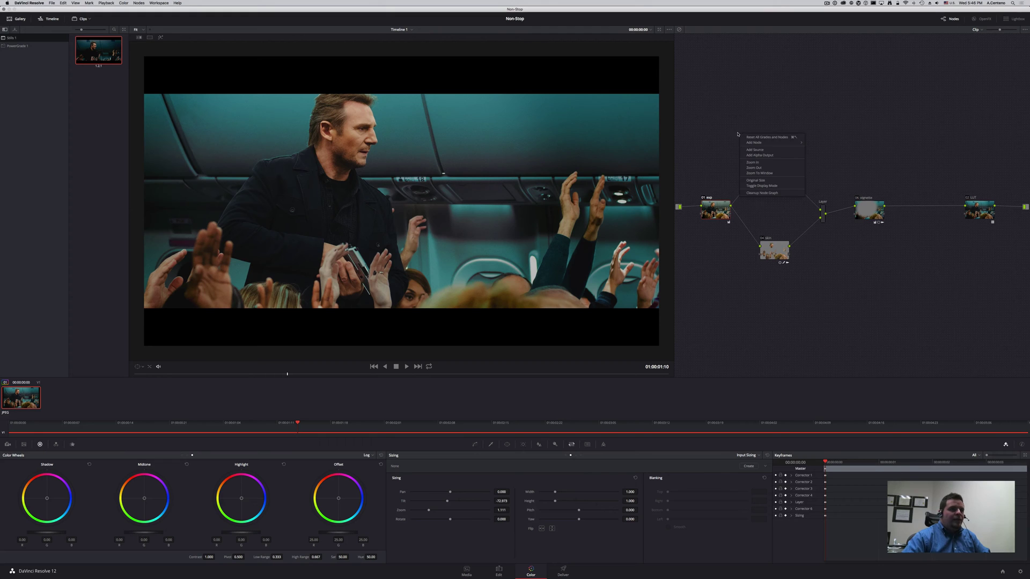
{"action": "left_click", "coordinate": [772, 137]}
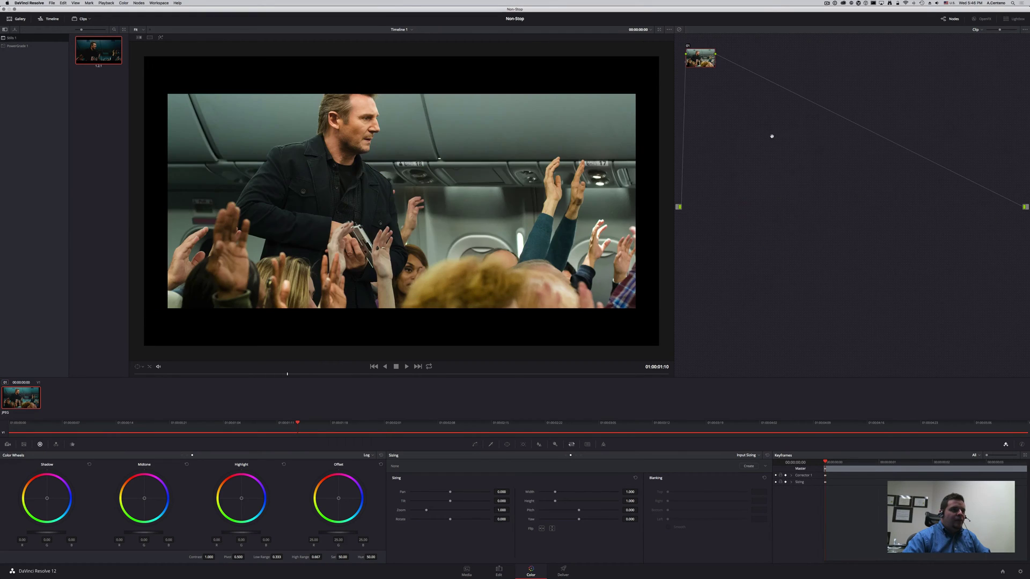
{"action": "left_click_drag", "start_coordinate": [710, 51], "coordinate": [731, 206]}
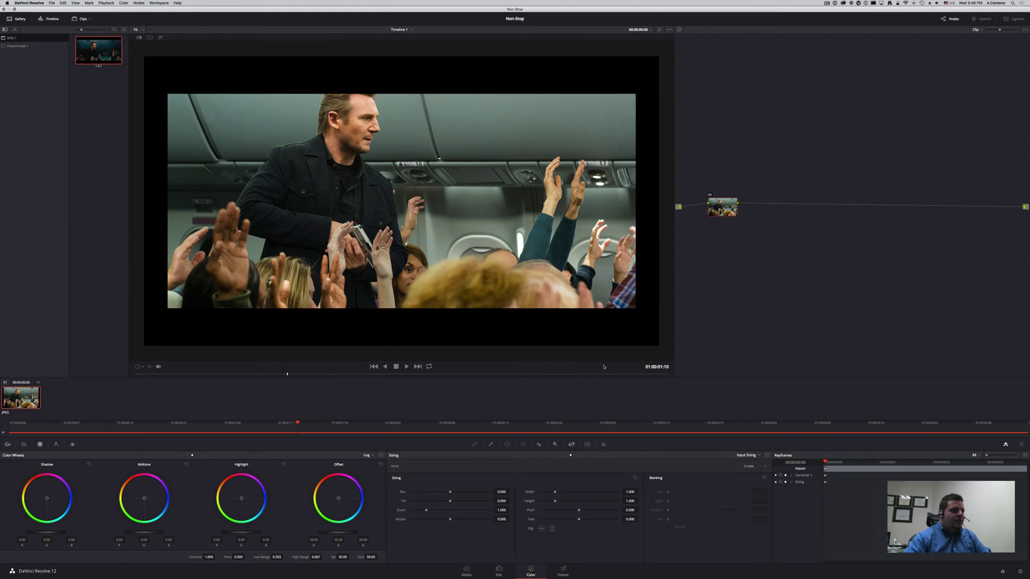
{"action": "left_click_drag", "start_coordinate": [426, 511], "coordinate": [447, 503]}
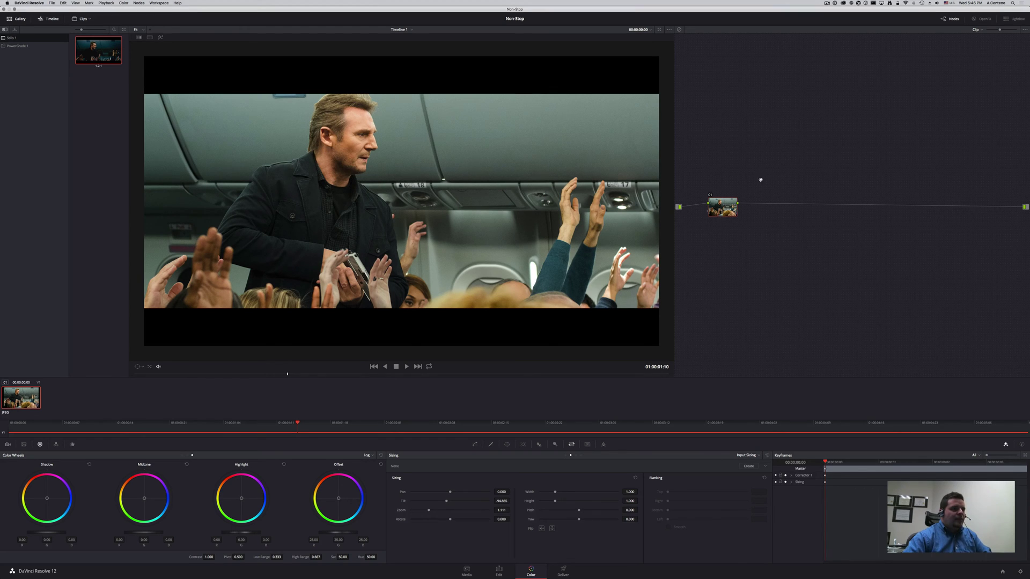
Step: Place the first corrector node near the source input and label it "exp"
{"action": "left_click_drag", "start_coordinate": [722, 208], "coordinate": [714, 208]}
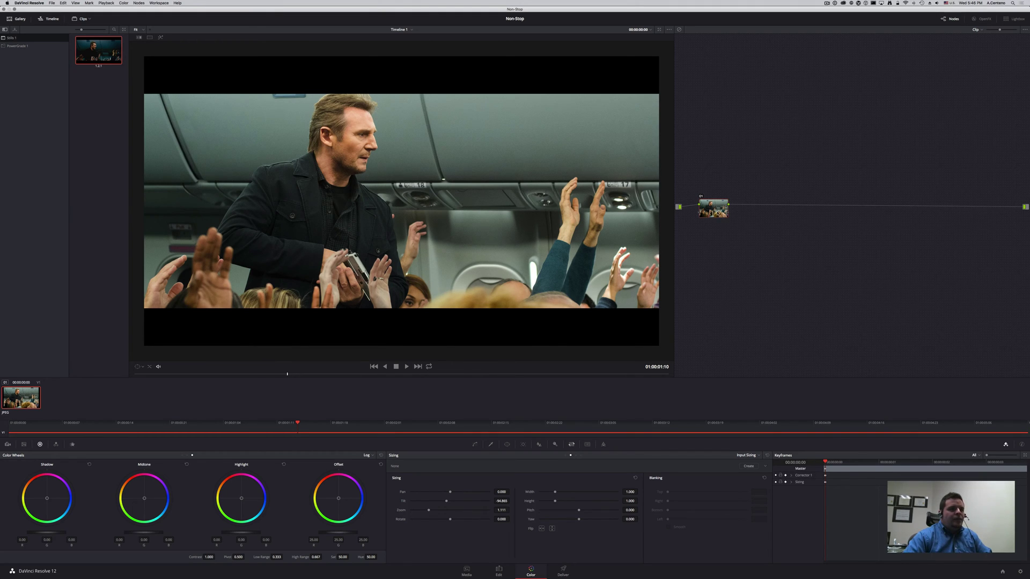
{"action": "right_click", "coordinate": [728, 214]}
{"action": "left_click", "coordinate": [731, 215]}
{"action": "type", "text": "exp"}
{"action": "key", "text": "Return"}
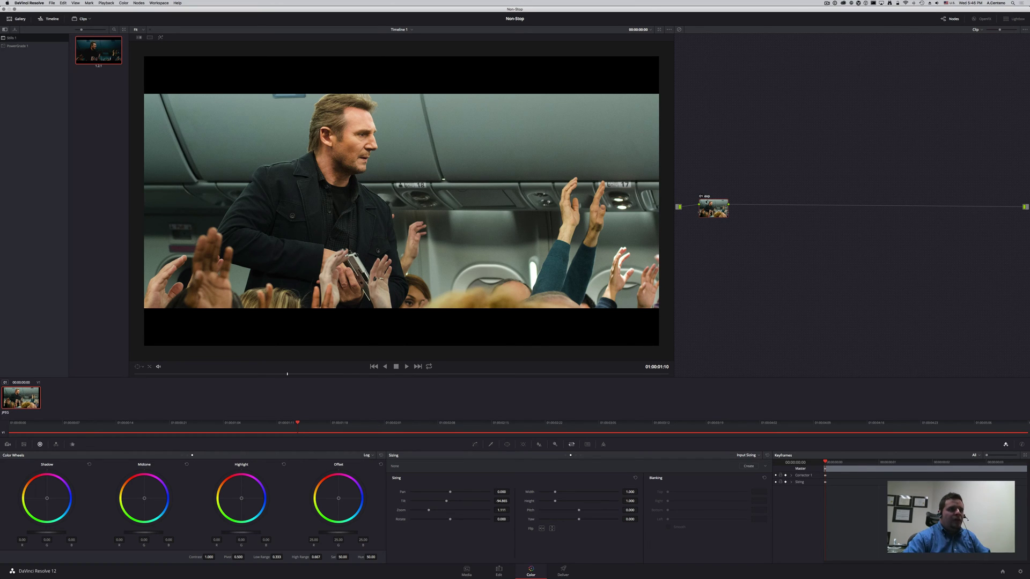
Step: Add a corrector node at the end of the chain just before the output and label it "LUT"
{"action": "right_click", "coordinate": [812, 220]}
{"action": "mouse_move", "coordinate": [836, 230]}
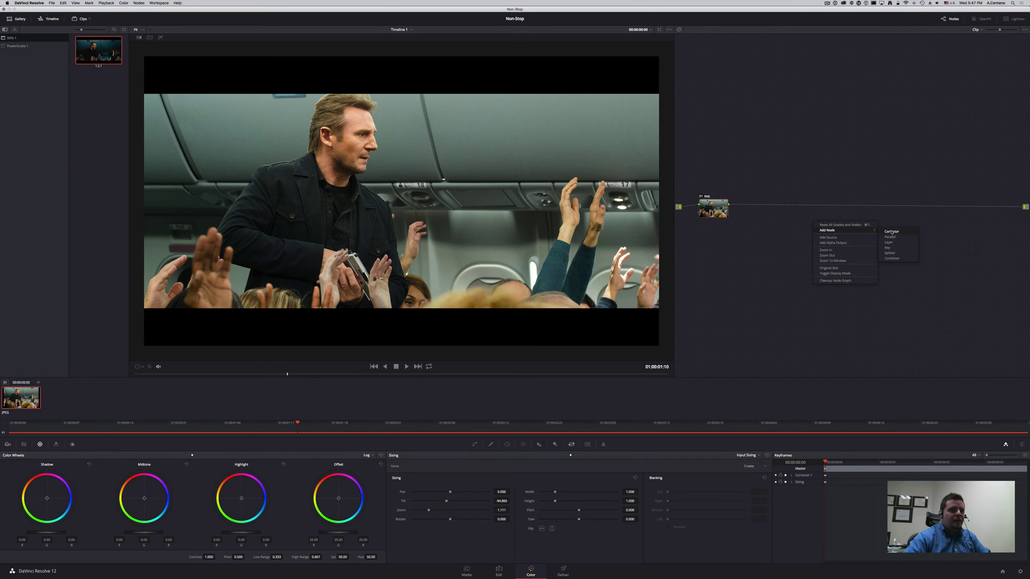
{"action": "left_click", "coordinate": [890, 231]}
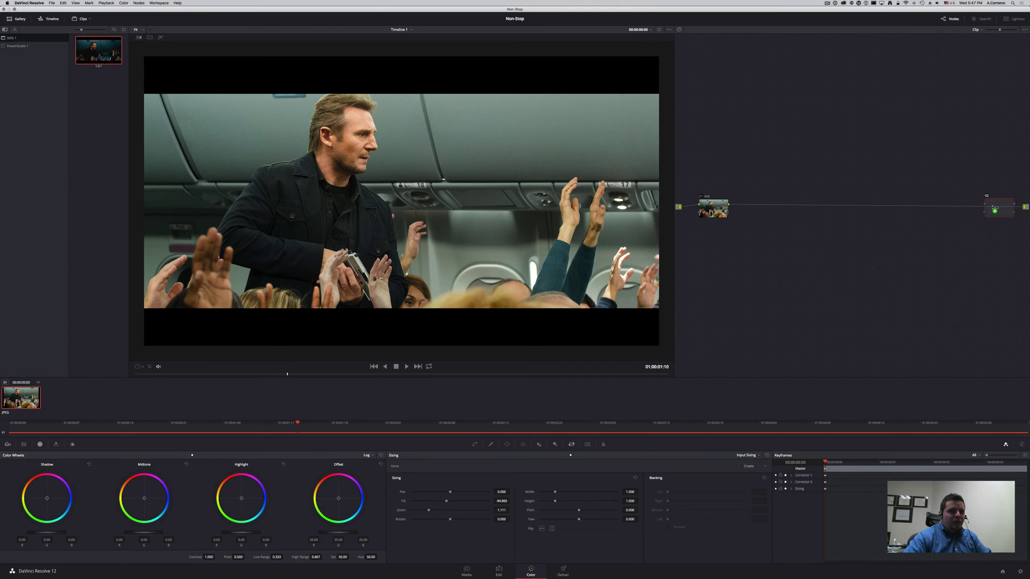
{"action": "left_click_drag", "start_coordinate": [993, 209], "coordinate": [988, 210]}
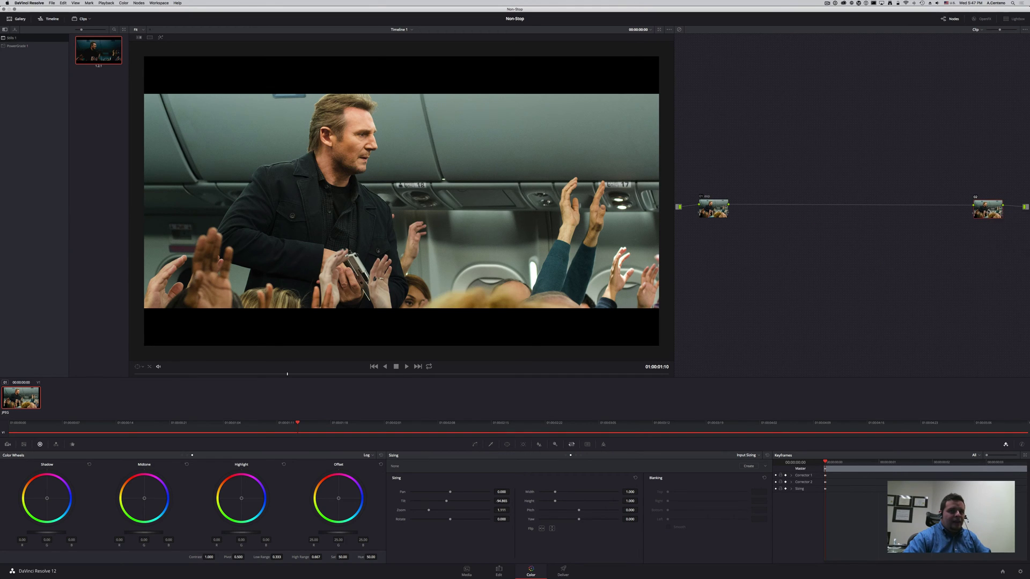
{"action": "type", "text": "LUT"}
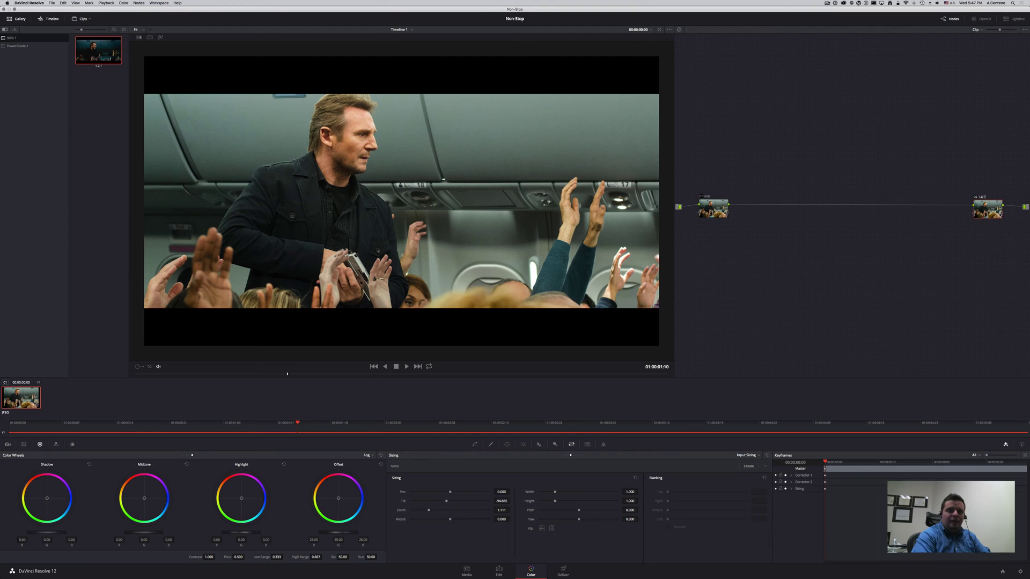
Step: Apply the Rec709 Generic 3D LUT for Kodak Vis3 200T 5213 (NEG) to the LUT node
{"action": "right_click", "coordinate": [976, 218]}
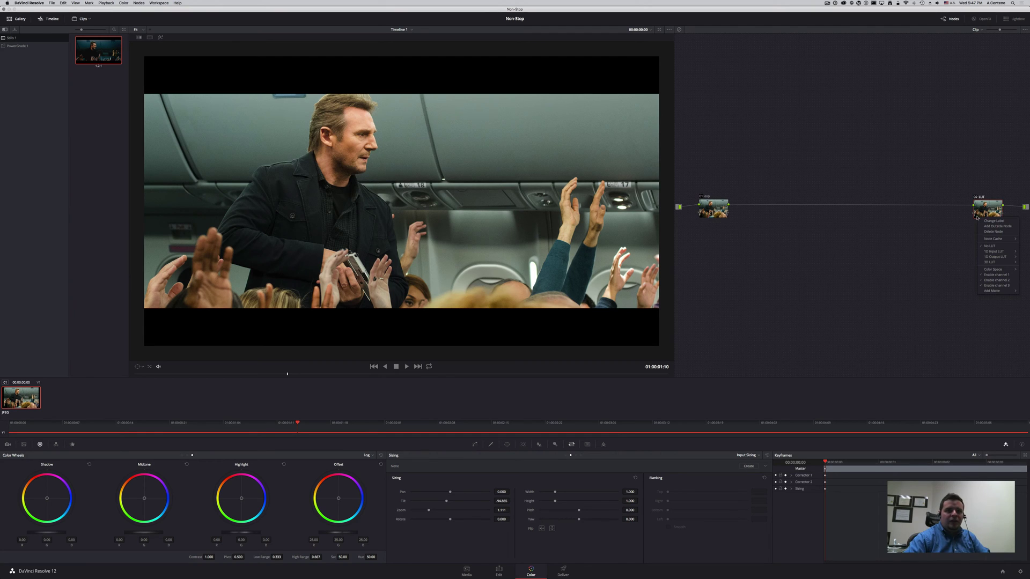
{"action": "mouse_move", "coordinate": [992, 263]}
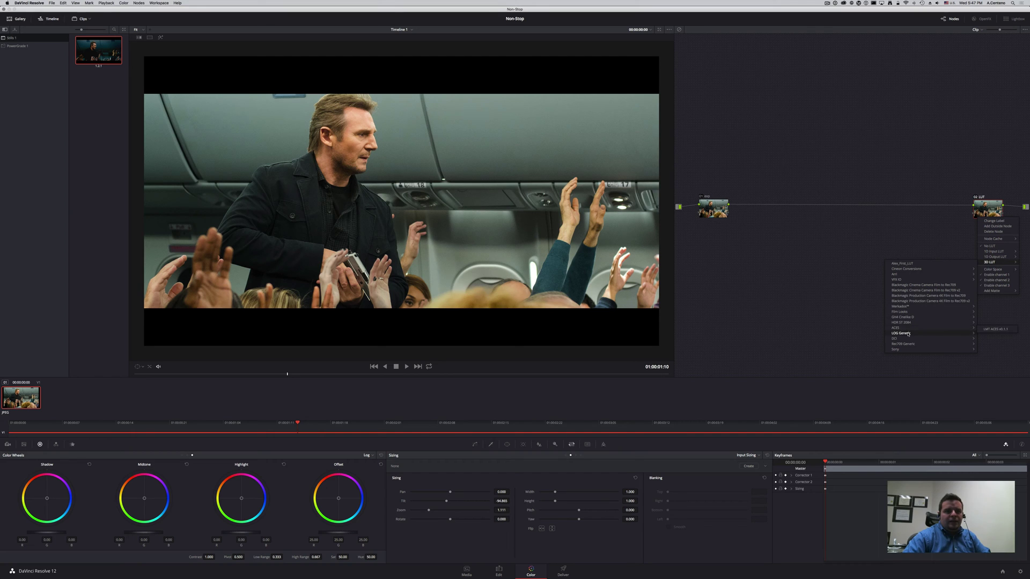
{"action": "mouse_move", "coordinate": [908, 334]}
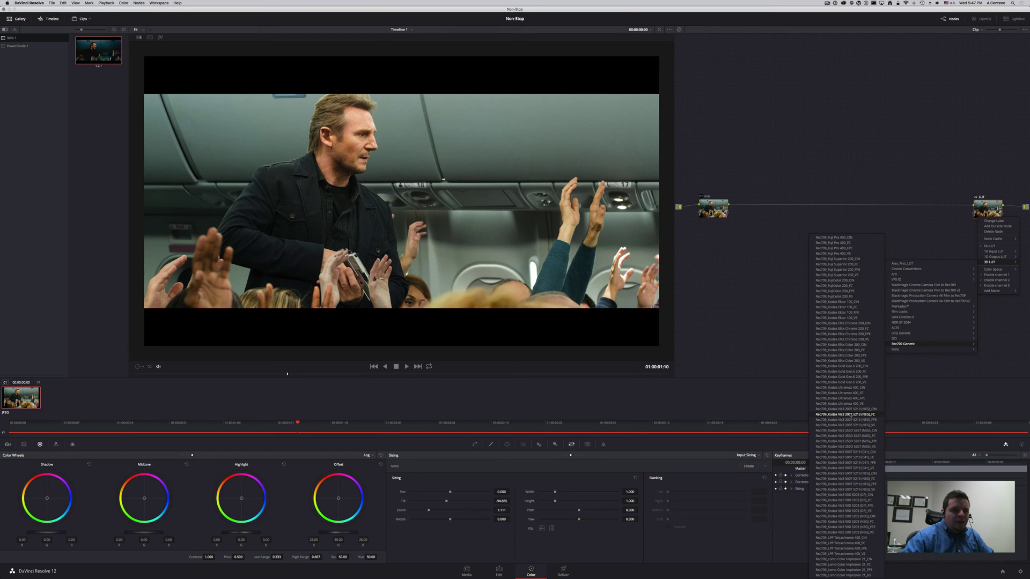
{"action": "left_click", "coordinate": [853, 415]}
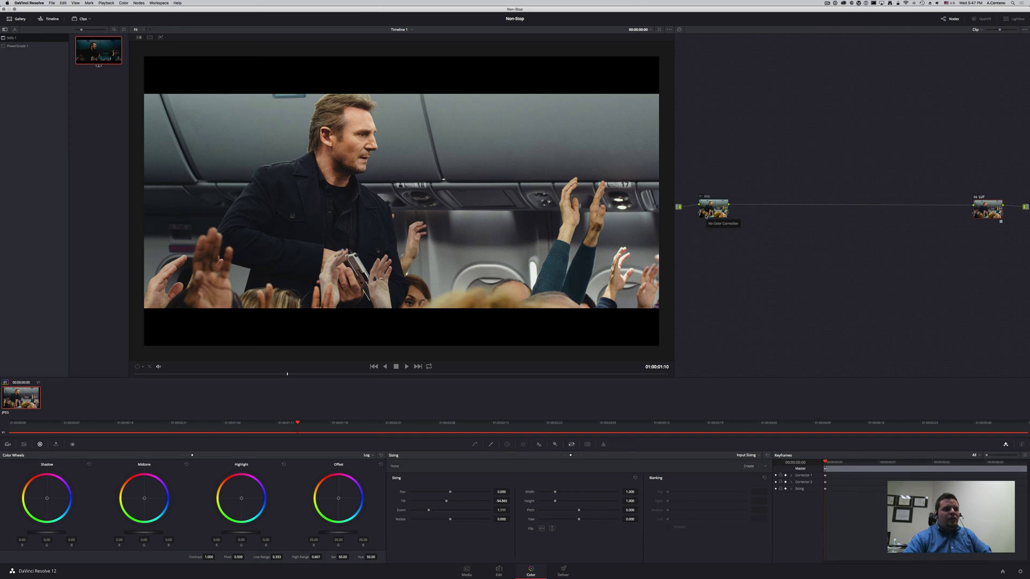
Step: Lower the luminance lift and gamma and trim the gain on the exp node in Primaries Bars, using the video scopes as reference
{"action": "left_click_drag", "start_coordinate": [714, 208], "coordinate": [715, 207]}
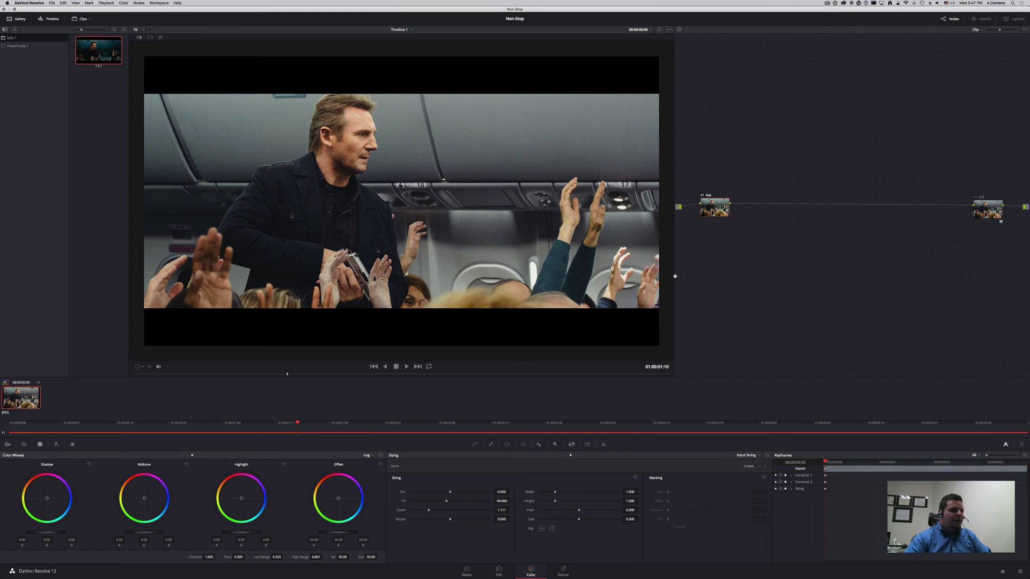
{"action": "left_click", "coordinate": [187, 456]}
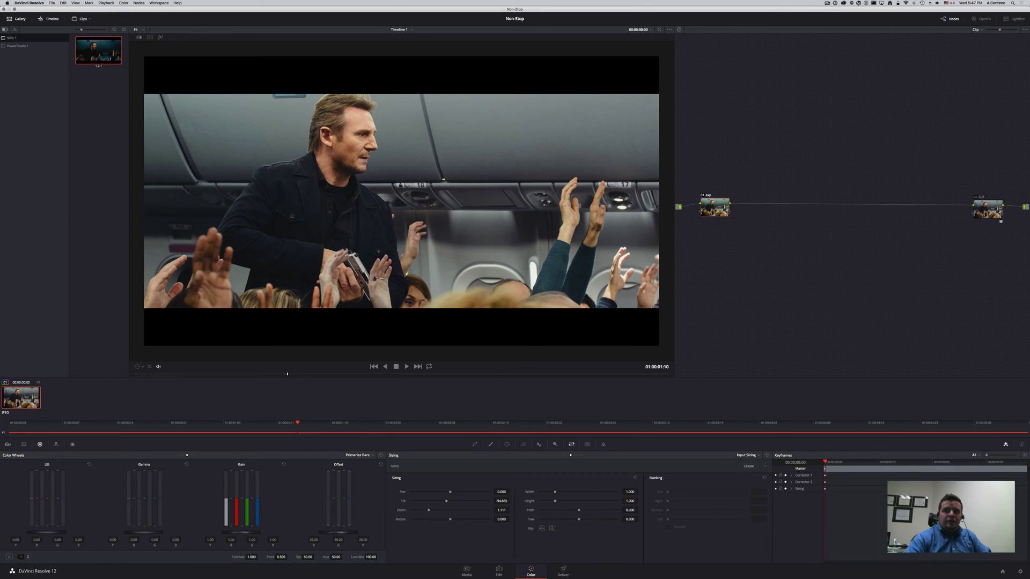
{"action": "key", "text": "super+shift+w"}
{"action": "left_click_drag", "start_coordinate": [509, 209], "coordinate": [677, 243]}
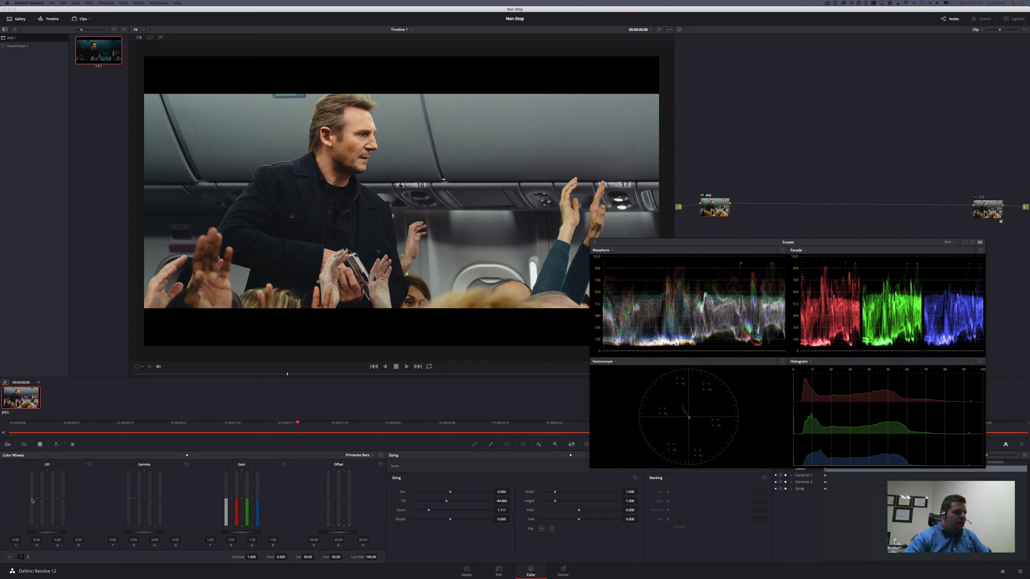
{"action": "left_click_drag", "start_coordinate": [32, 500], "coordinate": [32, 505]}
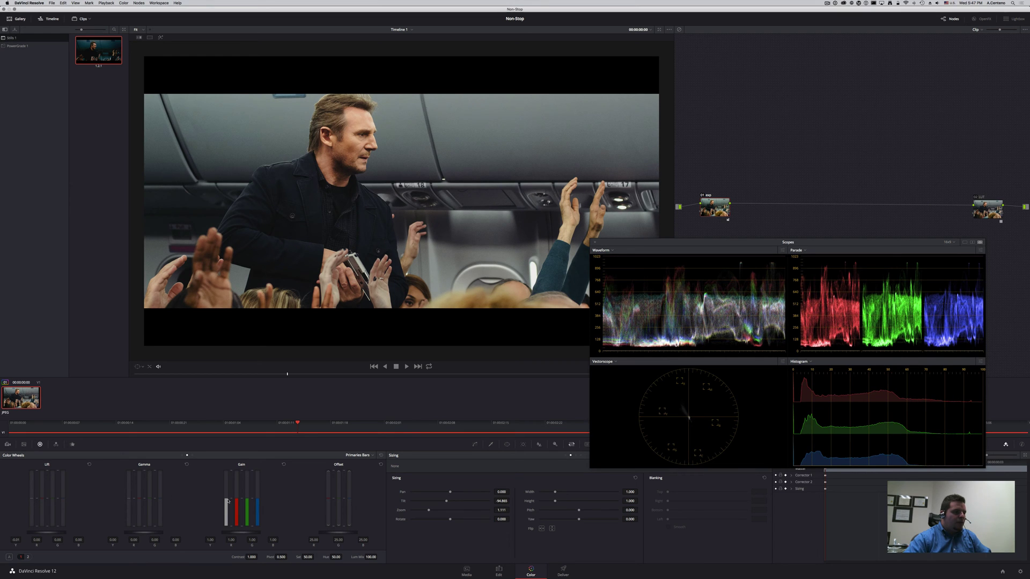
{"action": "left_click_drag", "start_coordinate": [226, 501], "coordinate": [228, 498]}
{"action": "left_click_drag", "start_coordinate": [130, 501], "coordinate": [129, 505]}
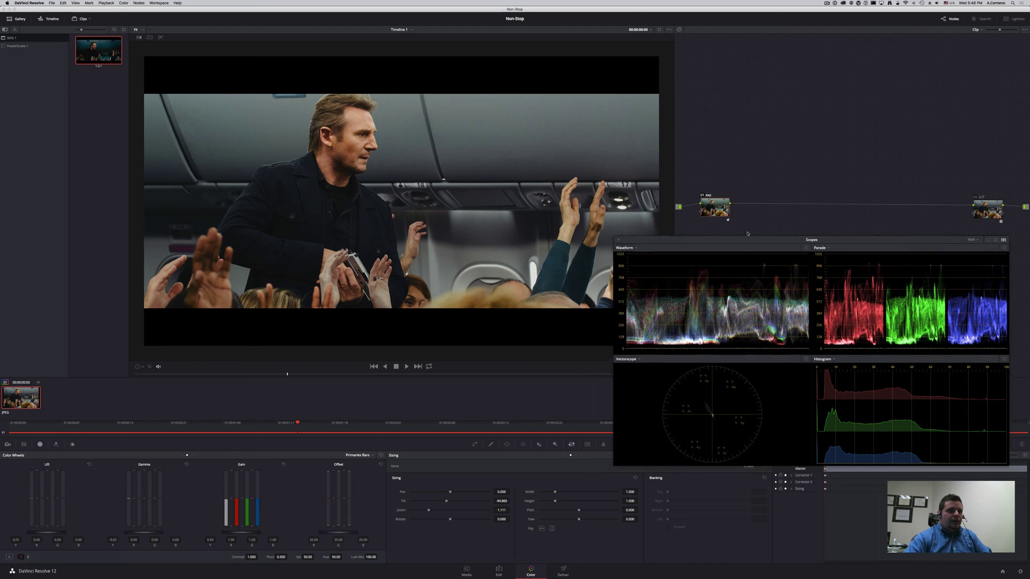
{"action": "key", "text": "super+shift+w"}
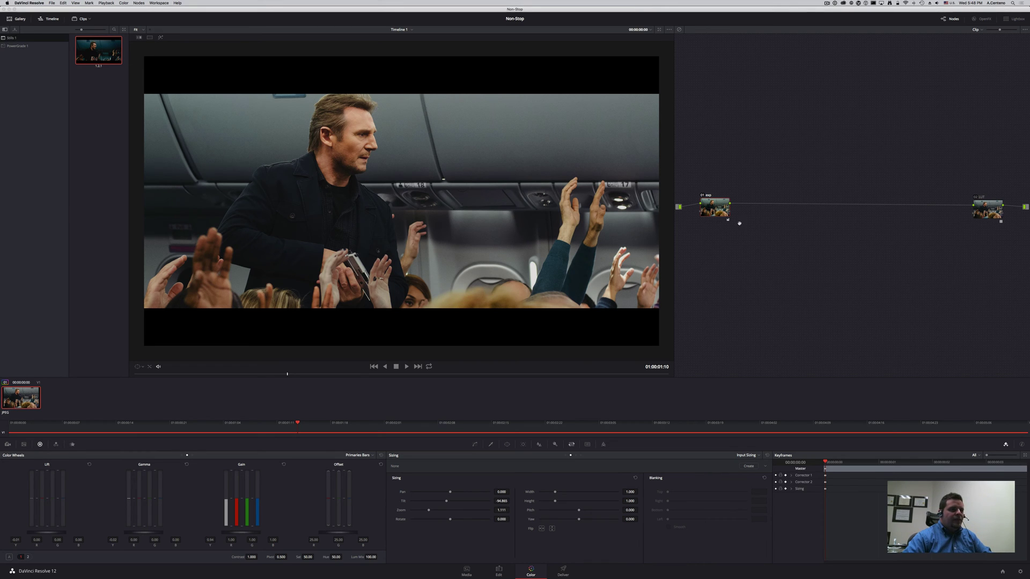
Step: Add a serial node after the exp node, label it "cc" and place it slightly above the chain
{"action": "key", "text": "alt+s"}
{"action": "left_click_drag", "start_coordinate": [748, 207], "coordinate": [764, 206]}
{"action": "right_click", "coordinate": [767, 205]}
{"action": "key", "text": "Escape"}
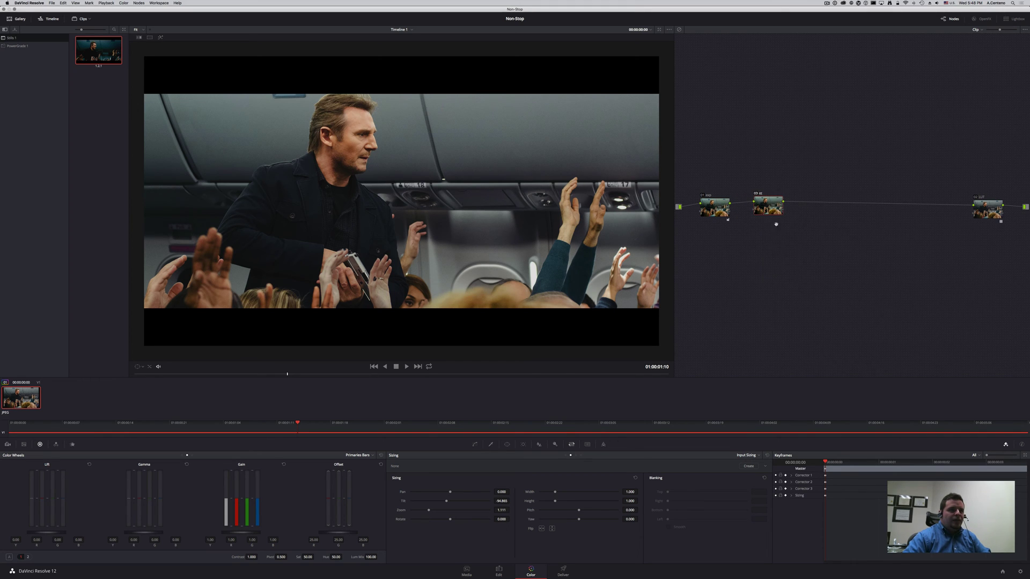
{"action": "left_click_drag", "start_coordinate": [768, 206], "coordinate": [777, 194]}
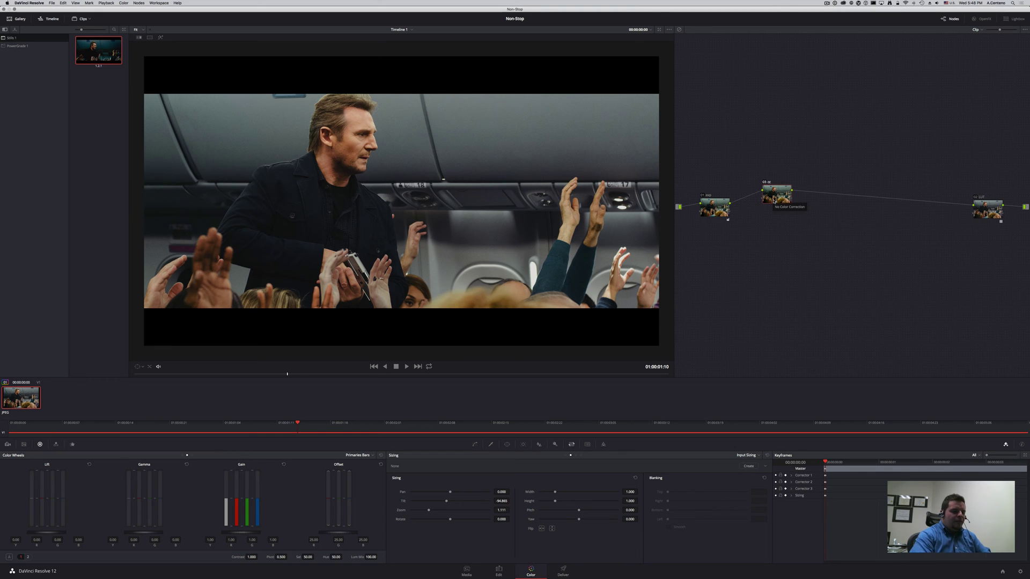
Step: Add a parallel node below the cc node and morph the parallel mixer into a layer mixer
{"action": "key", "text": "alt+p"}
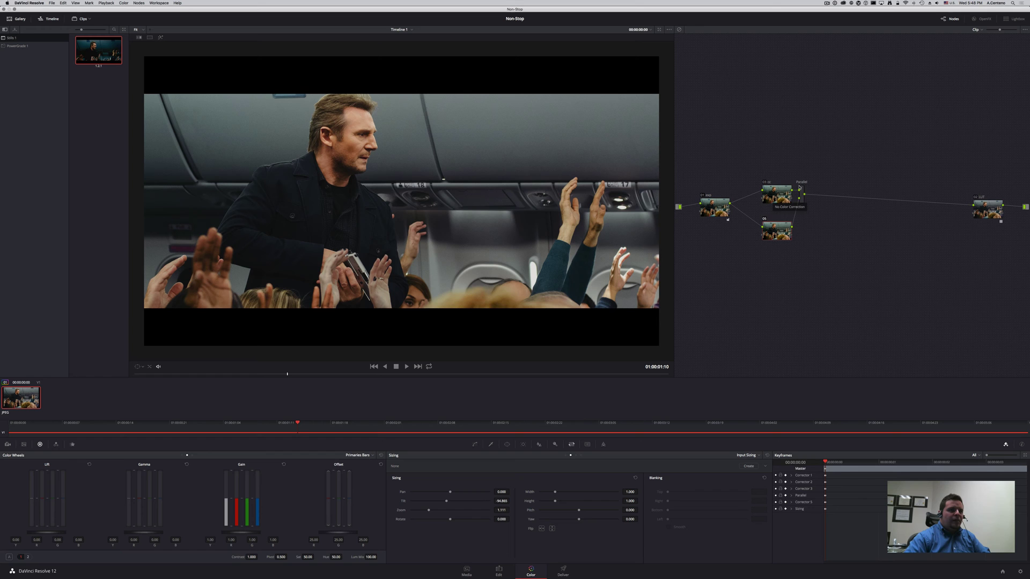
{"action": "left_click_drag", "start_coordinate": [803, 192], "coordinate": [822, 206]}
{"action": "right_click", "coordinate": [822, 208]}
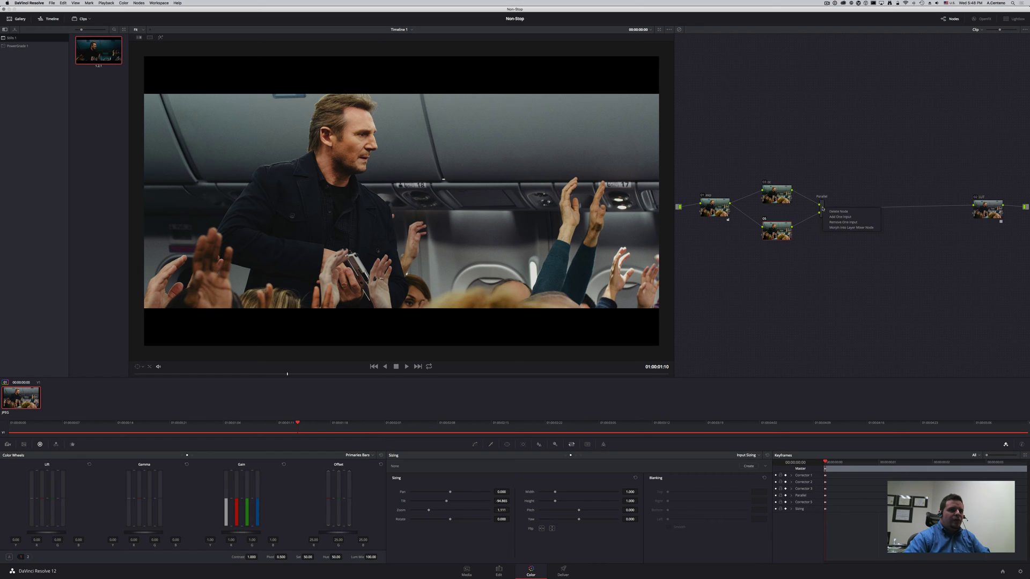
{"action": "left_click", "coordinate": [844, 228]}
{"action": "left_click_drag", "start_coordinate": [824, 208], "coordinate": [823, 204]}
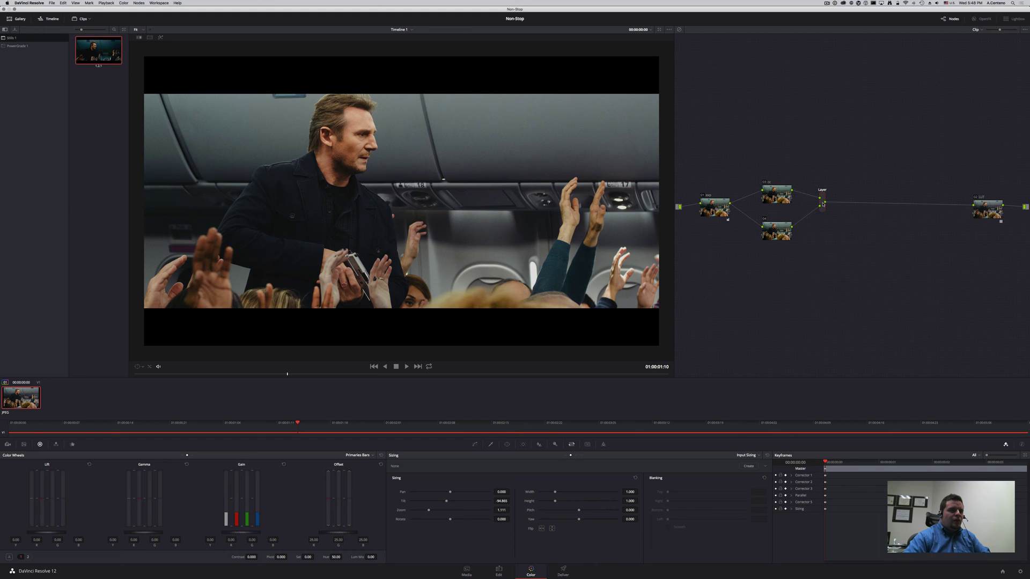
Step: Label the lower branch node "skin" and space the two branch nodes apart vertically
{"action": "left_click_drag", "start_coordinate": [777, 196], "coordinate": [769, 185]}
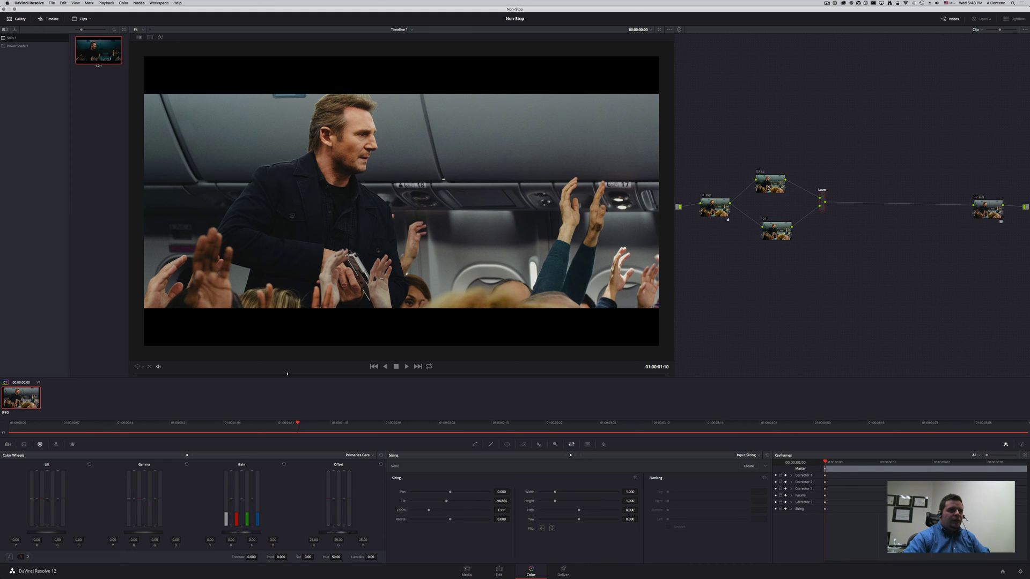
{"action": "left_click_drag", "start_coordinate": [777, 233], "coordinate": [768, 239]}
{"action": "right_click", "coordinate": [768, 239]}
{"action": "left_click", "coordinate": [781, 242]}
{"action": "type", "text": "skin"}
{"action": "key", "text": "Return"}
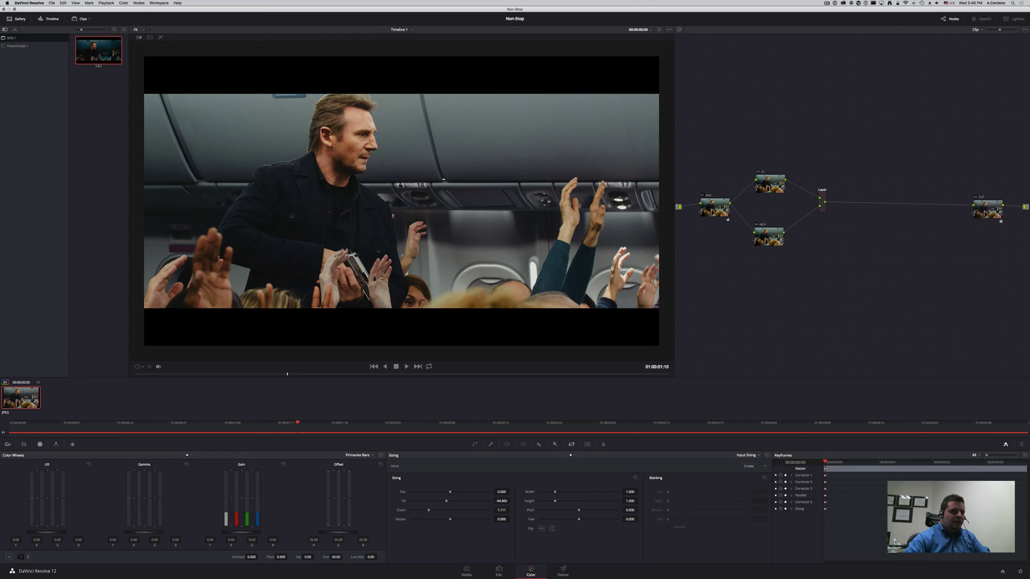
{"action": "left_click_drag", "start_coordinate": [776, 186], "coordinate": [771, 184]}
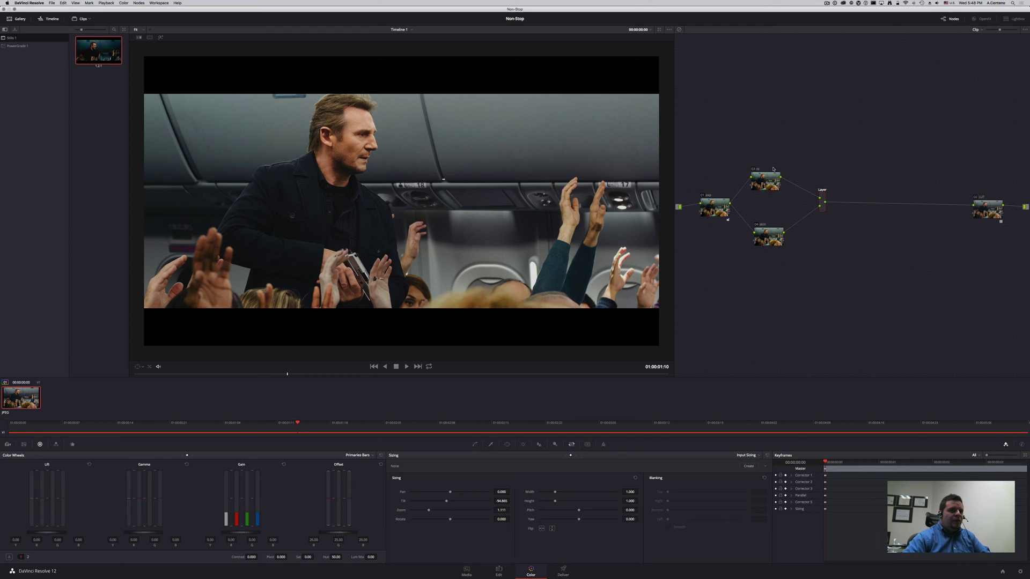
{"action": "left_click_drag", "start_coordinate": [771, 236], "coordinate": [772, 243]}
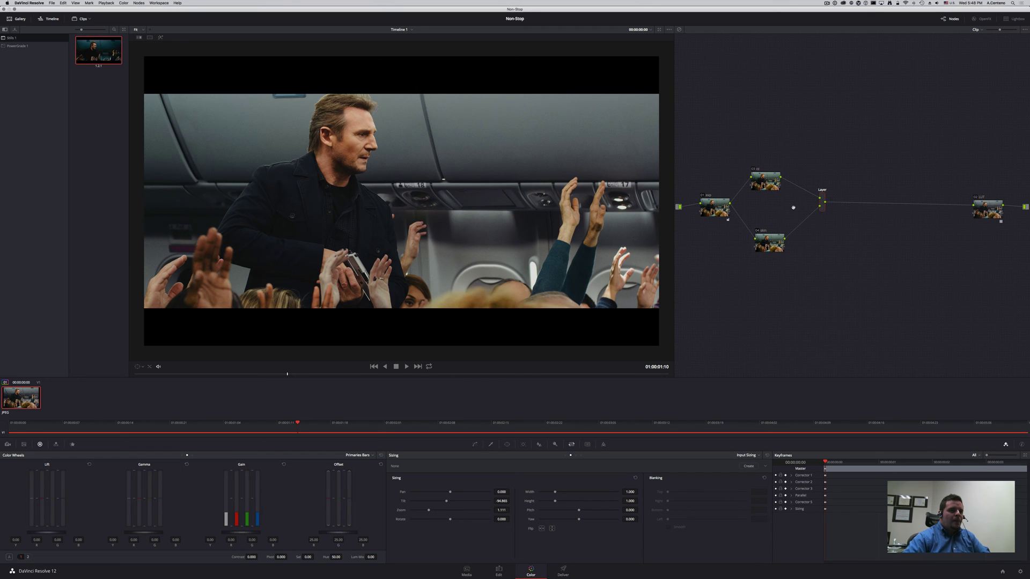
Step: Start an HSL qualifier key on the skin node by sampling the man's forehead
{"action": "left_click", "coordinate": [774, 243]}
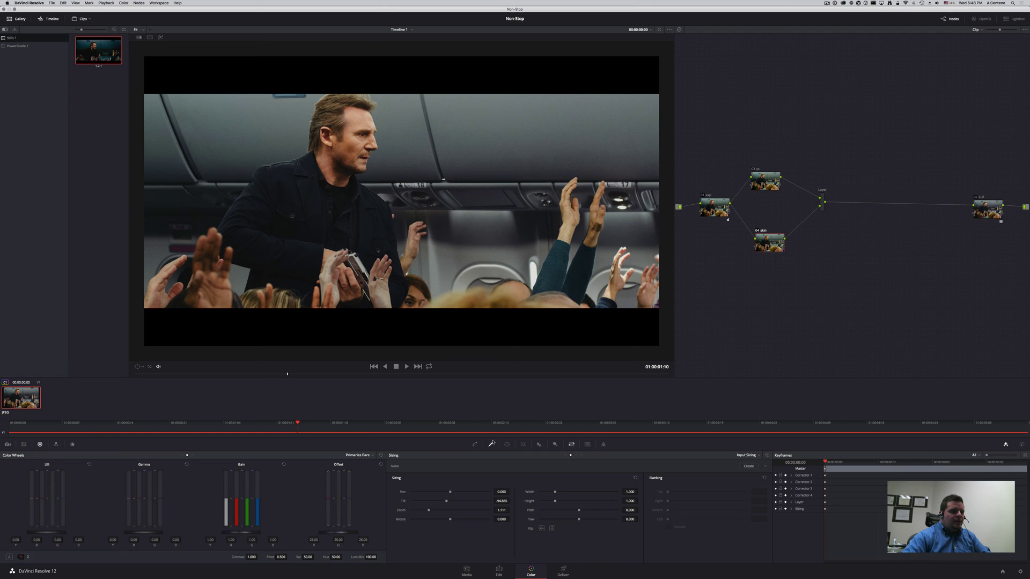
{"action": "left_click", "coordinate": [490, 444]}
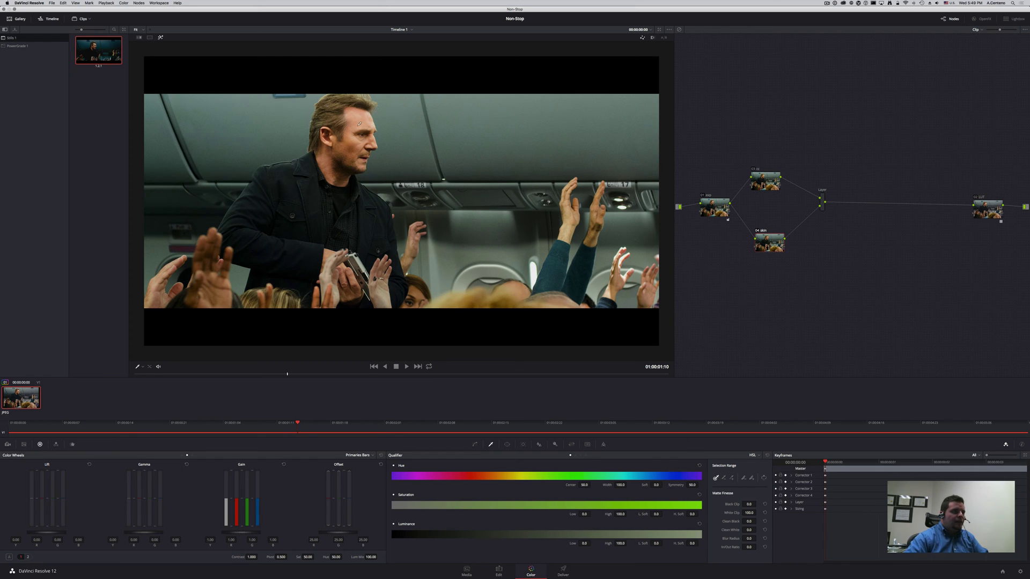
{"action": "left_click", "coordinate": [359, 124]}
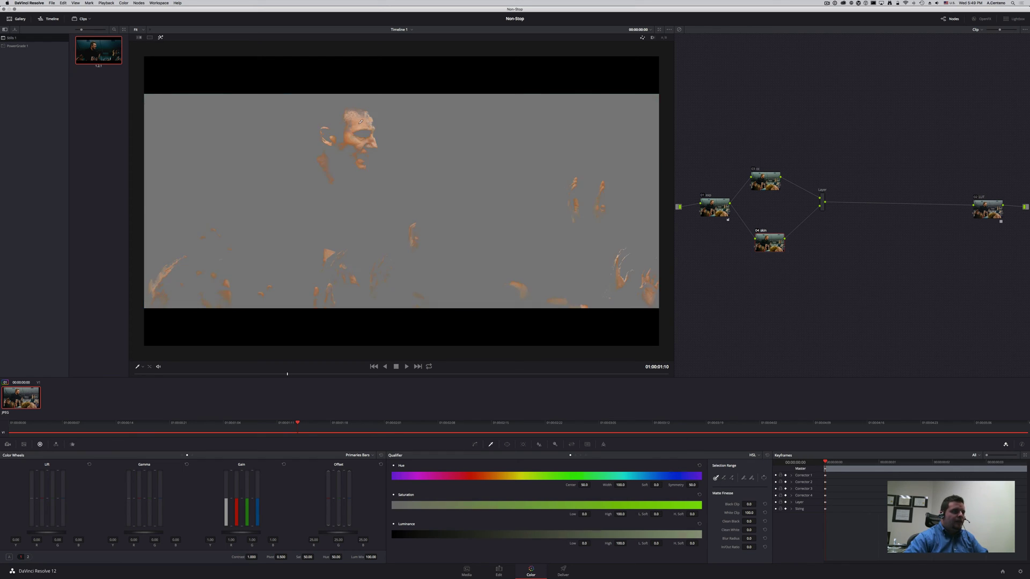
Step: Expand the skin key by adding color samples across the man's face, ear and the raised hands
{"action": "left_click", "coordinate": [731, 477]}
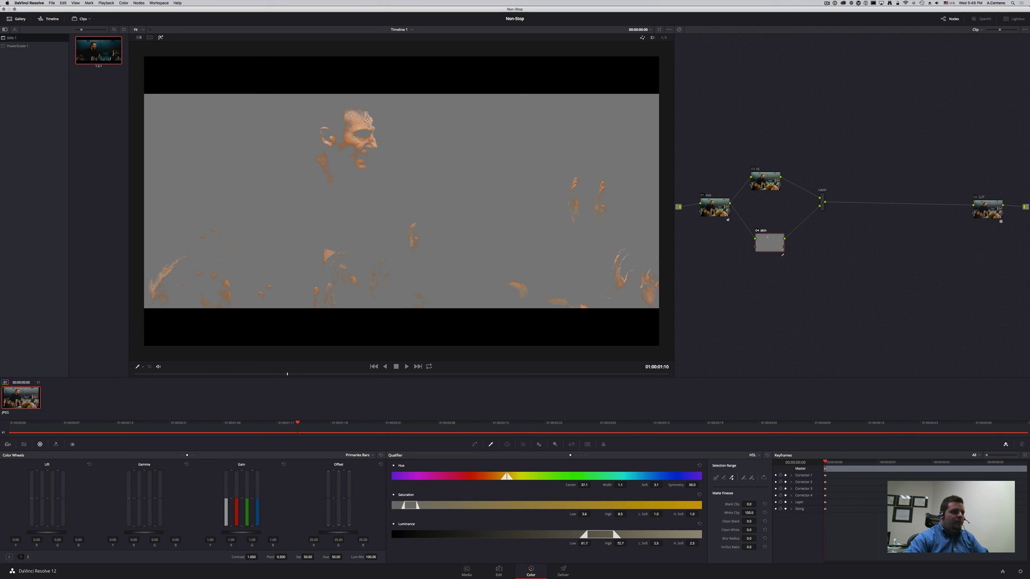
{"action": "mouse_move", "coordinate": [359, 116]}
{"action": "left_mouse_down"}
{"action": "mouse_move", "coordinate": [342, 164]}
{"action": "mouse_move", "coordinate": [351, 163]}
{"action": "mouse_move", "coordinate": [360, 228]}
{"action": "mouse_move", "coordinate": [352, 222]}
{"action": "mouse_move", "coordinate": [411, 246]}
{"action": "mouse_move", "coordinate": [385, 298]}
{"action": "left_mouse_up"}
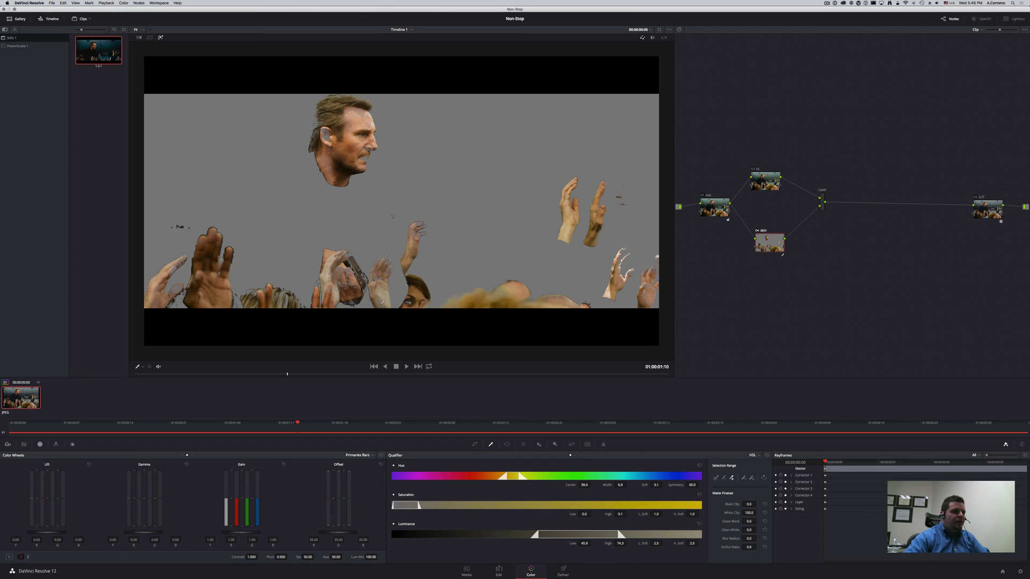
{"action": "left_click", "coordinate": [344, 270]}
{"action": "left_click", "coordinate": [326, 138]}
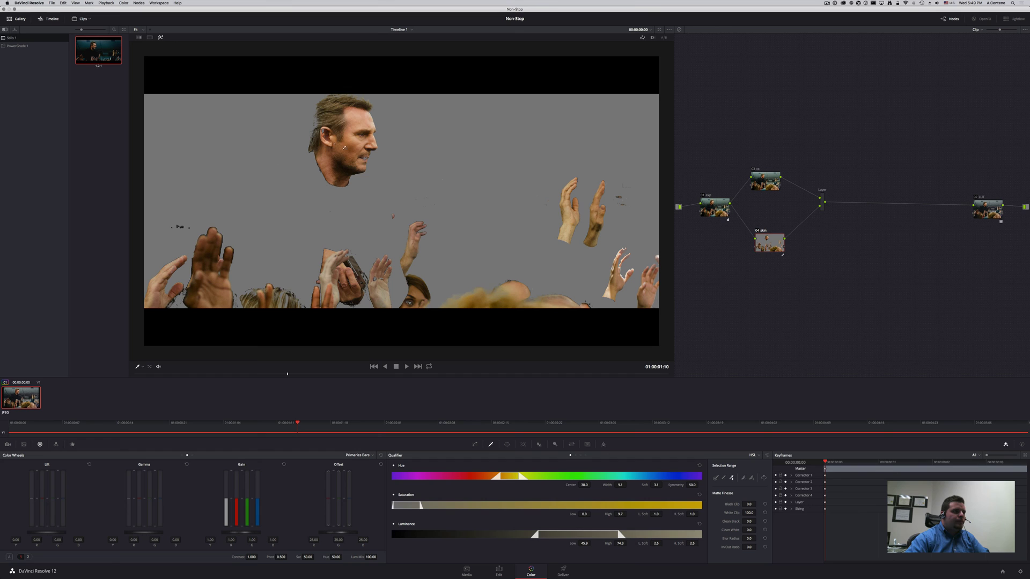
Step: Add further neck and hand samples to the skin key, then soften its hue range to 8.1 and feather the low luminance edge
{"action": "left_click", "coordinate": [360, 187]}
{"action": "left_click", "coordinate": [380, 286]}
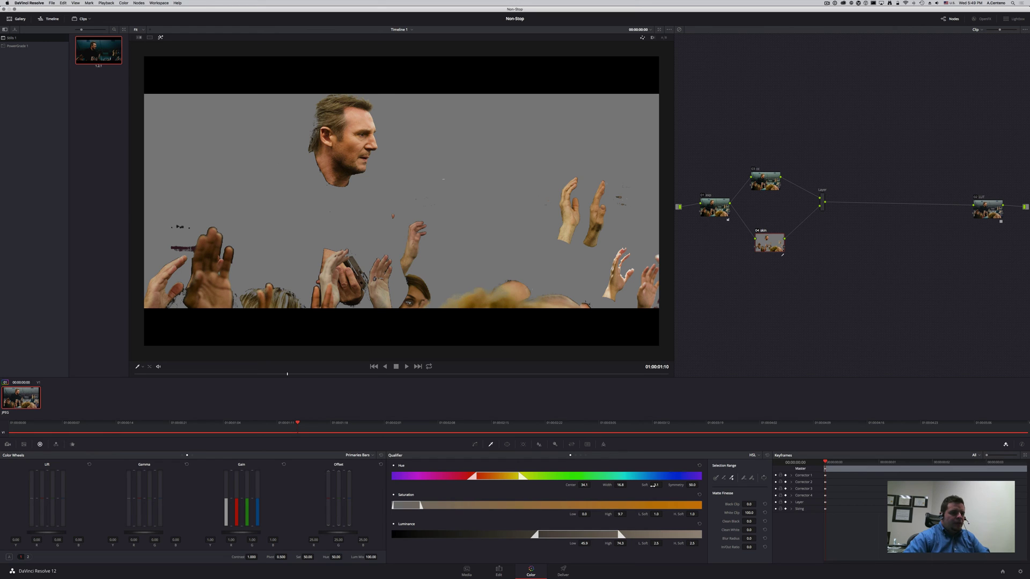
{"action": "left_click_drag", "start_coordinate": [656, 485], "coordinate": [610, 487]}
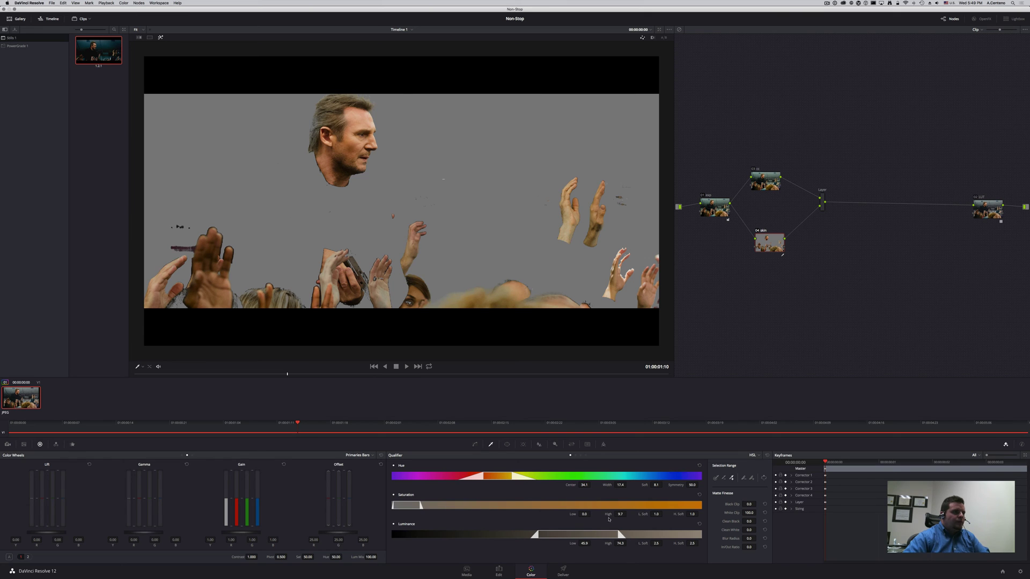
{"action": "left_click_drag", "start_coordinate": [643, 544], "coordinate": [664, 543]}
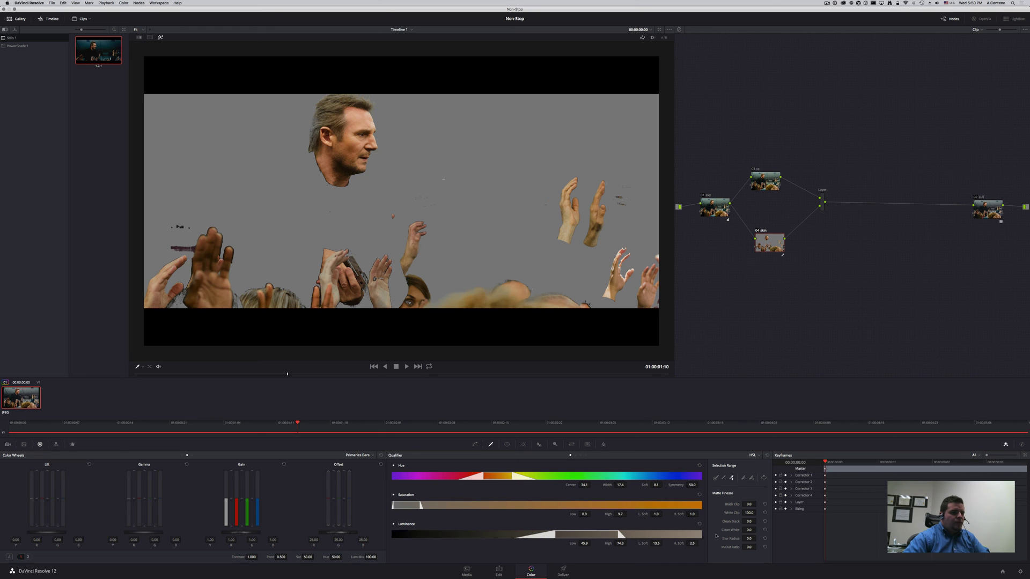
Step: Blur the skin matte, set a slightly negative in/out ratio, and turn off the highlighted key view
{"action": "left_click_drag", "start_coordinate": [788, 545], "coordinate": [816, 547]}
{"action": "left_click_drag", "start_coordinate": [725, 550], "coordinate": [757, 547]}
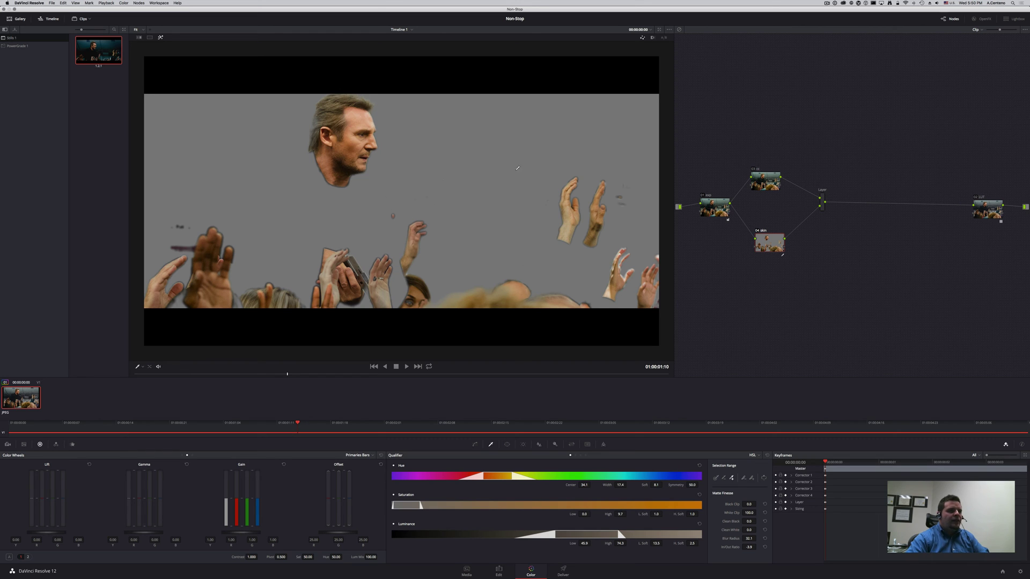
{"action": "key", "text": "shift+h"}
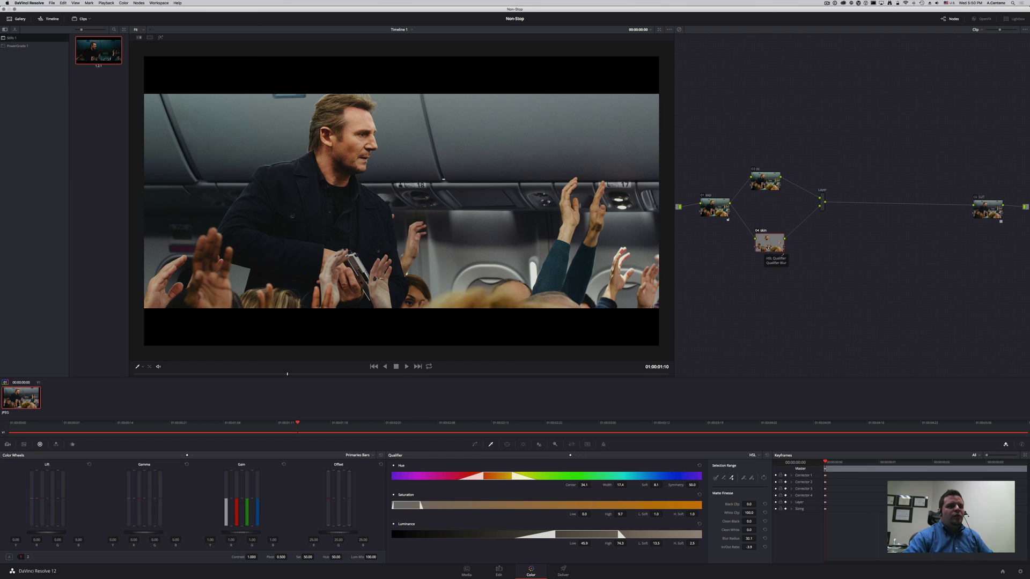
Step: Shift the cc node slightly upward in the graph and switch its color wheels to Log mode
{"action": "left_click", "coordinate": [768, 181]}
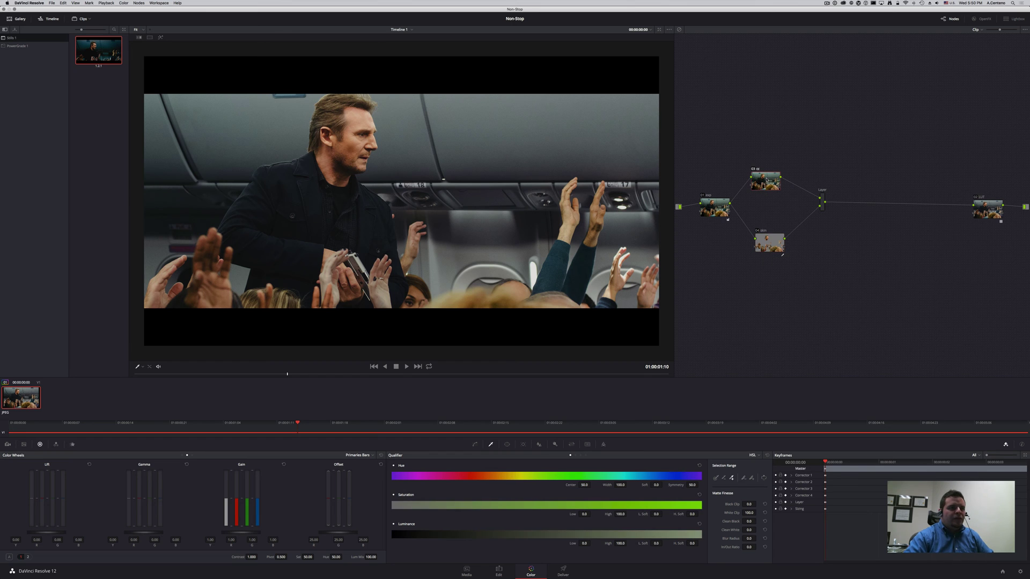
{"action": "left_click_drag", "start_coordinate": [768, 181], "coordinate": [768, 174]}
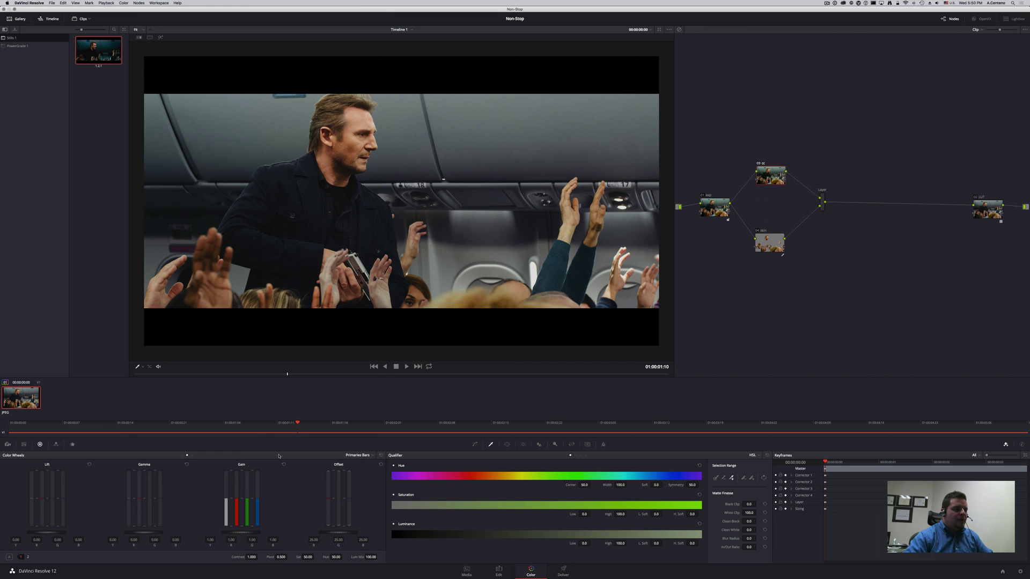
{"action": "left_click", "coordinate": [193, 455]}
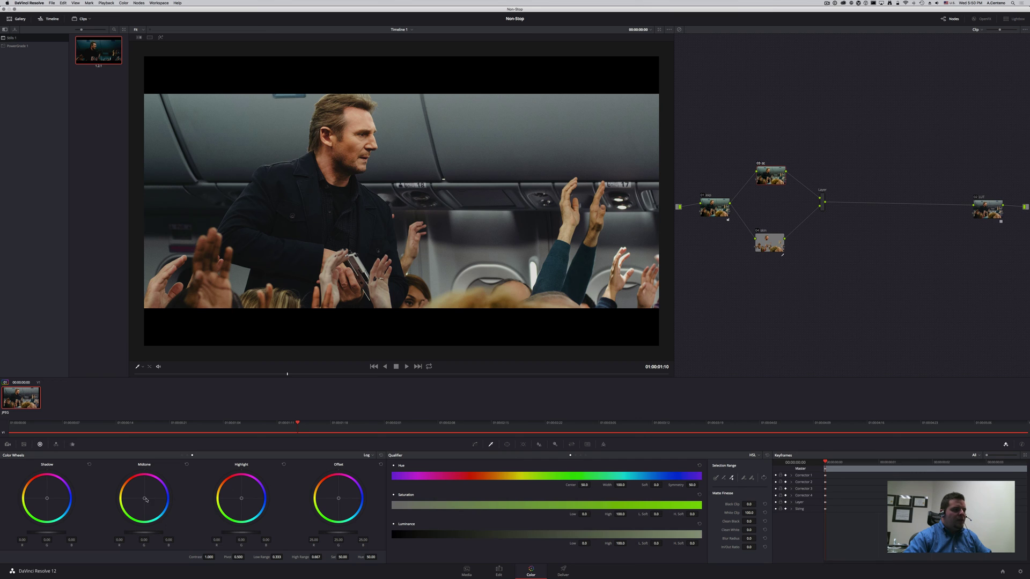
Step: Push the cc node's midtones toward teal, with red at about -0.26, and fine-tune its midtone level and lower the offset
{"action": "left_click_drag", "start_coordinate": [145, 499], "coordinate": [145, 502]}
{"action": "left_click_drag", "start_coordinate": [137, 445], "coordinate": [150, 502]}
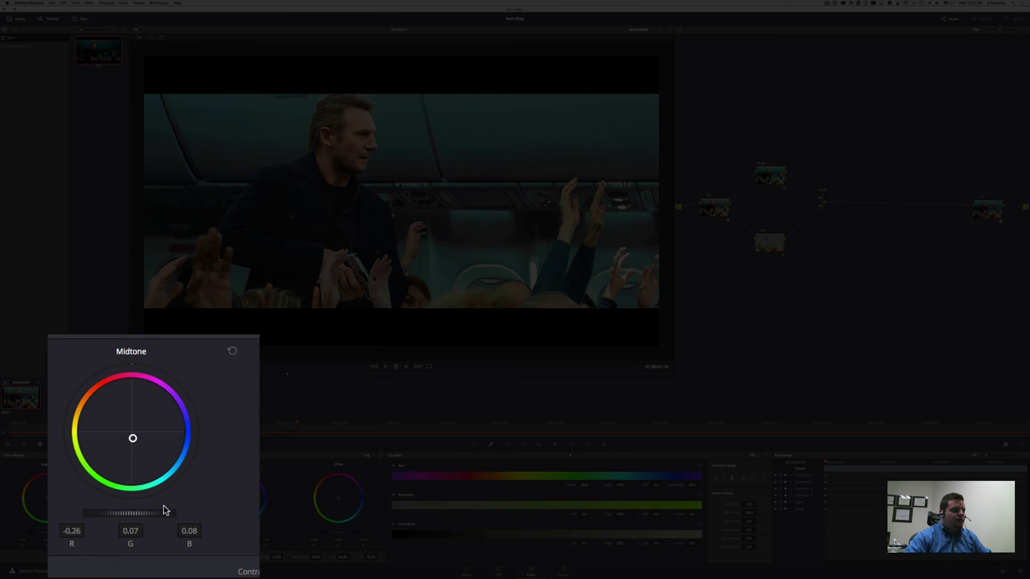
{"action": "left_click_drag", "start_coordinate": [147, 513], "coordinate": [139, 535]}
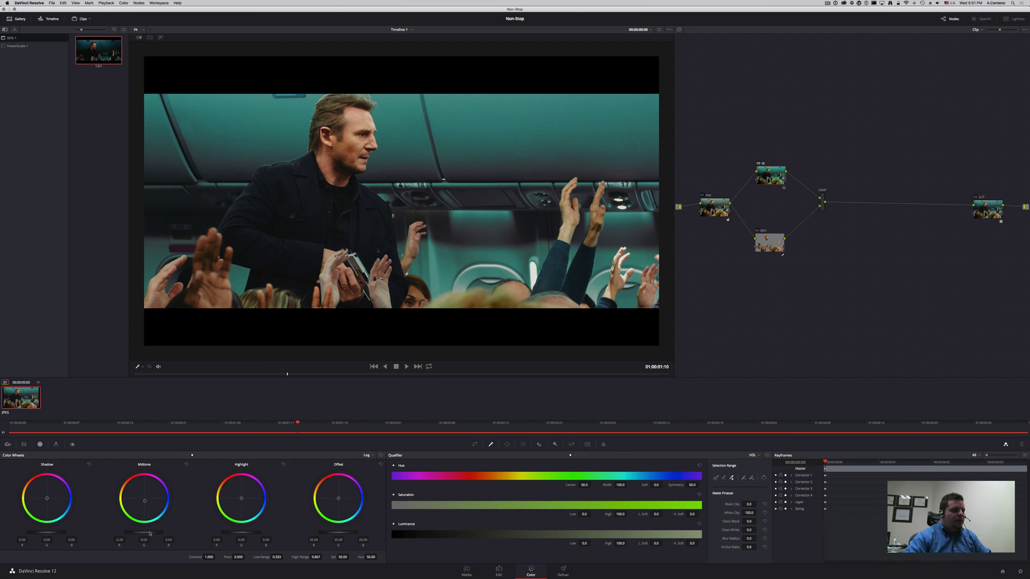
{"action": "left_click_drag", "start_coordinate": [341, 534], "coordinate": [322, 534]}
Step: Set the skin node's key output gain to 0.800 and nudge its midtone balance slightly toward orange
{"action": "key", "text": "super+shift+apostrophe"}
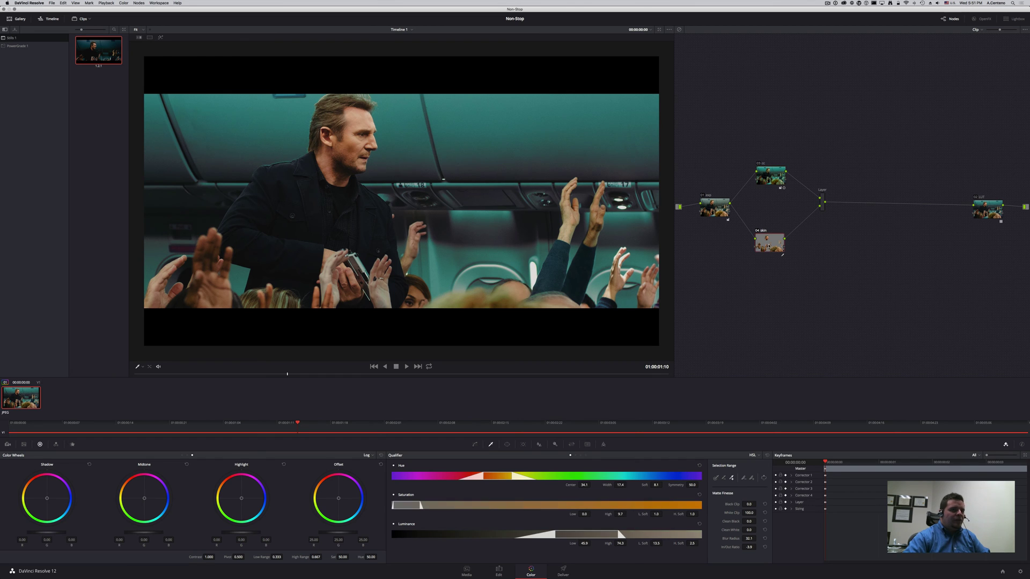
{"action": "left_click", "coordinate": [554, 443]}
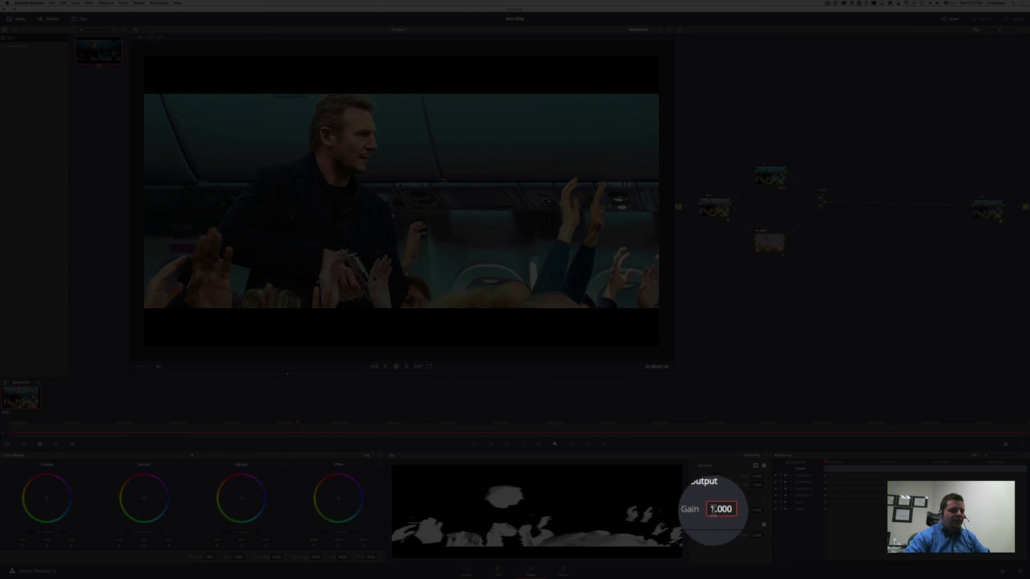
{"action": "double_click", "coordinate": [714, 510]}
{"action": "key", "text": "BackSpace"}
{"action": "type", "text": "9"}
{"action": "key", "text": "Return"}
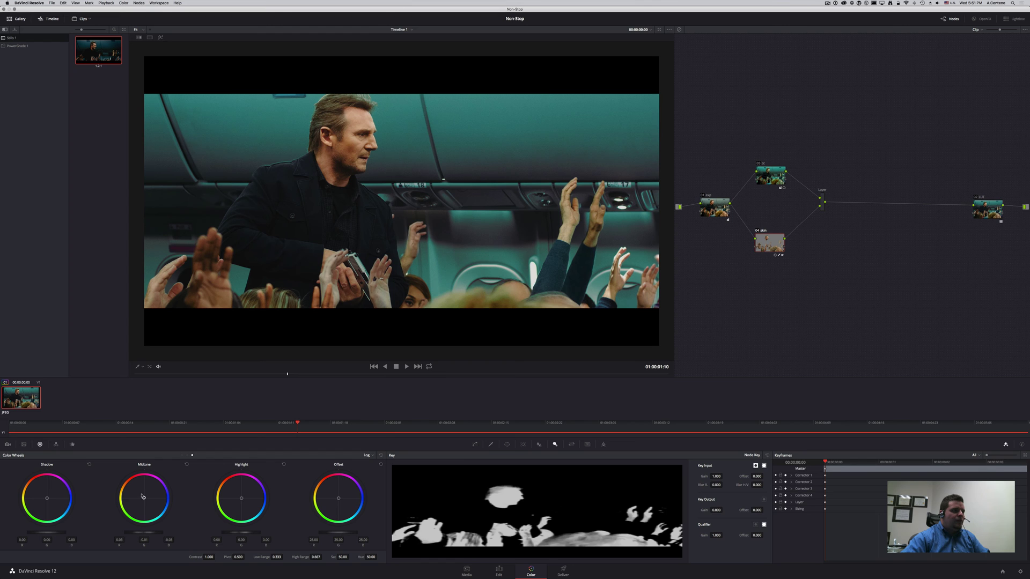
{"action": "left_click_drag", "start_coordinate": [143, 496], "coordinate": [142, 496]}
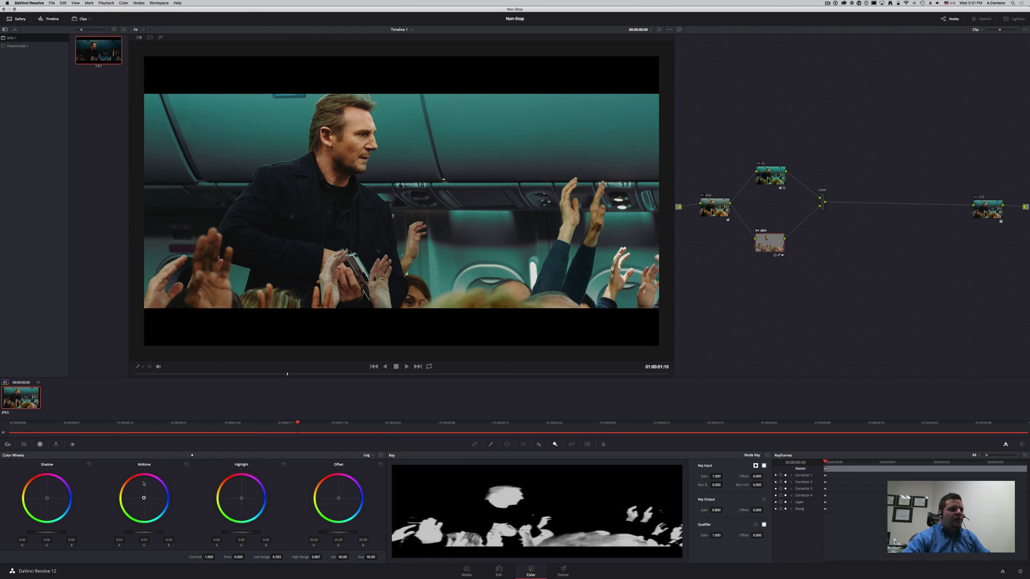
Step: Add a serial node after the layer mixer and label it "vig"
{"action": "left_click", "coordinate": [822, 202]}
{"action": "key", "text": "alt+s"}
{"action": "right_click", "coordinate": [861, 200]}
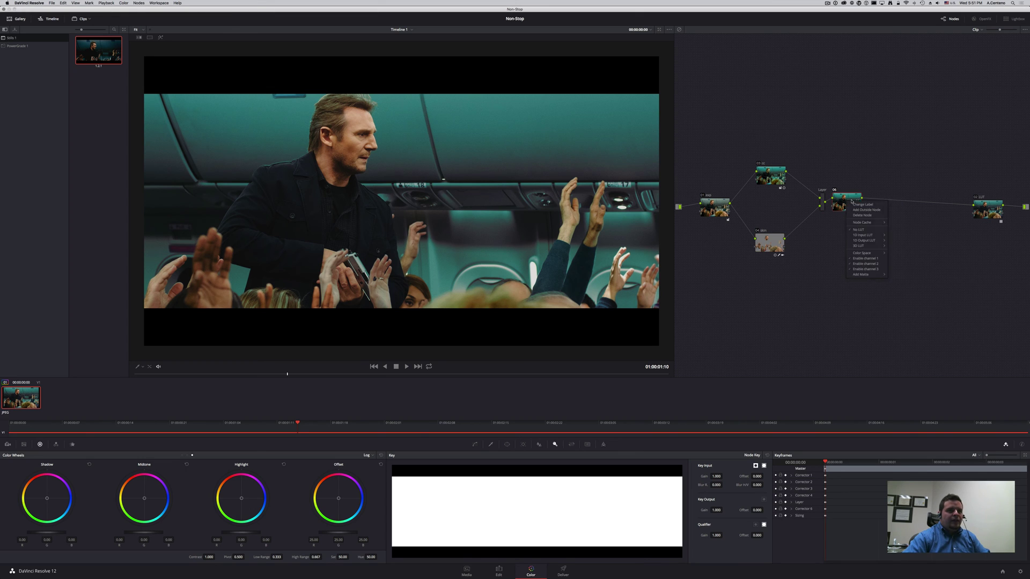
{"action": "left_click", "coordinate": [881, 263]}
{"action": "type", "text": "vig"}
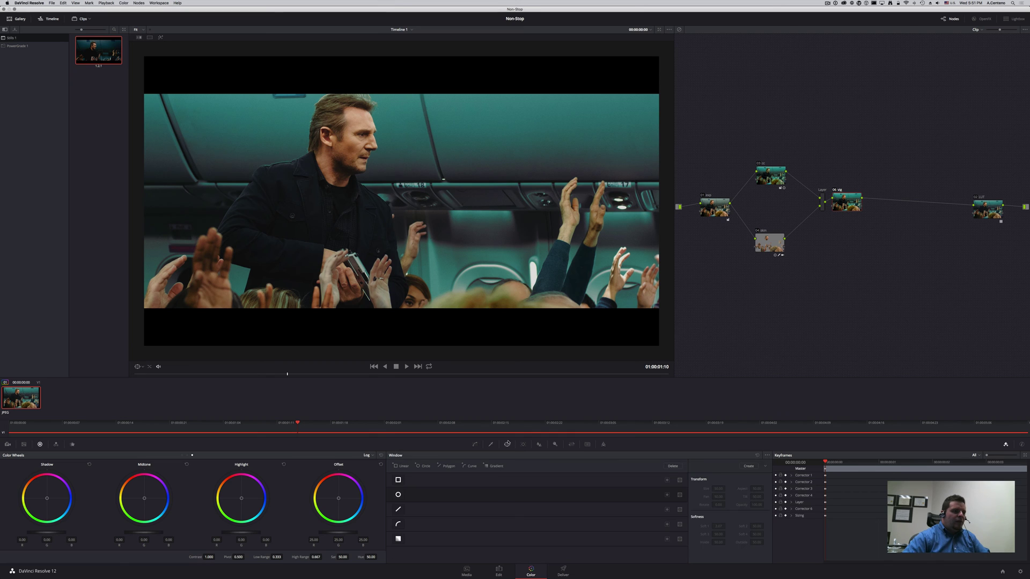
Step: Add a circular window to the vig node and stretch it into a wide oval covering most of the frame
{"action": "left_click", "coordinate": [507, 445]}
{"action": "left_click", "coordinate": [398, 495]}
{"action": "left_click_drag", "start_coordinate": [417, 238], "coordinate": [365, 186]}
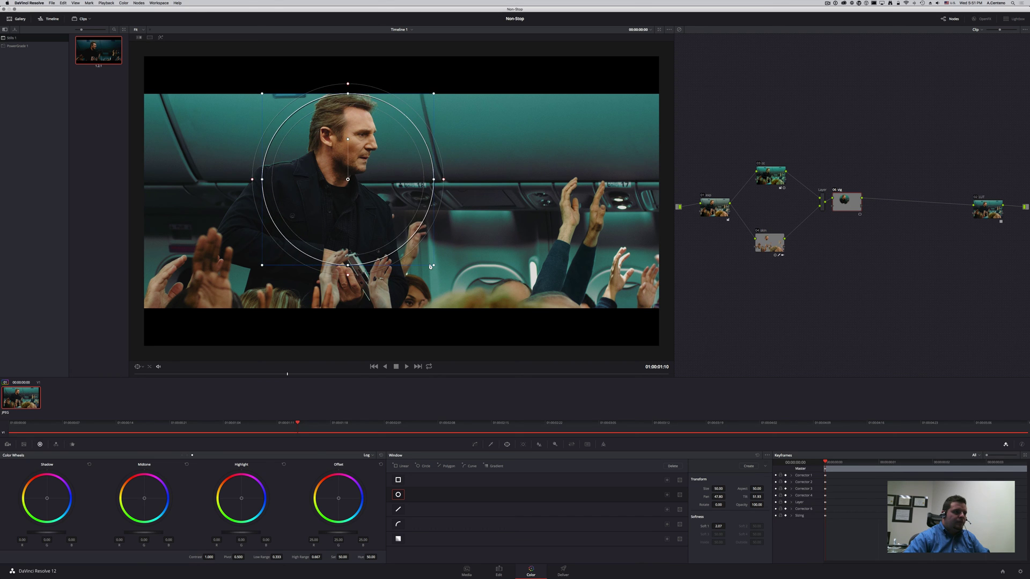
{"action": "left_click_drag", "start_coordinate": [434, 266], "coordinate": [491, 323]}
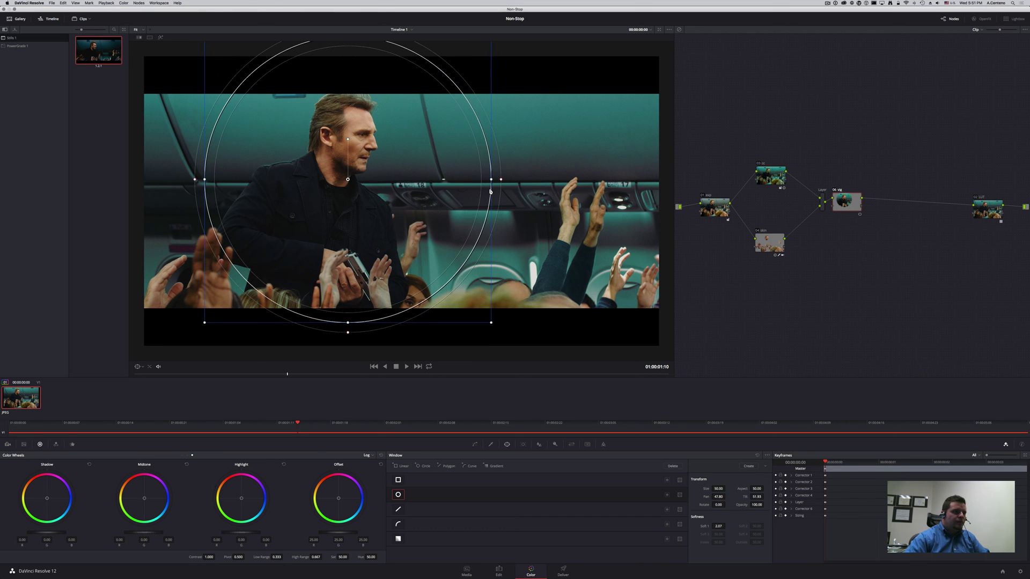
{"action": "left_click_drag", "start_coordinate": [491, 182], "coordinate": [571, 213]}
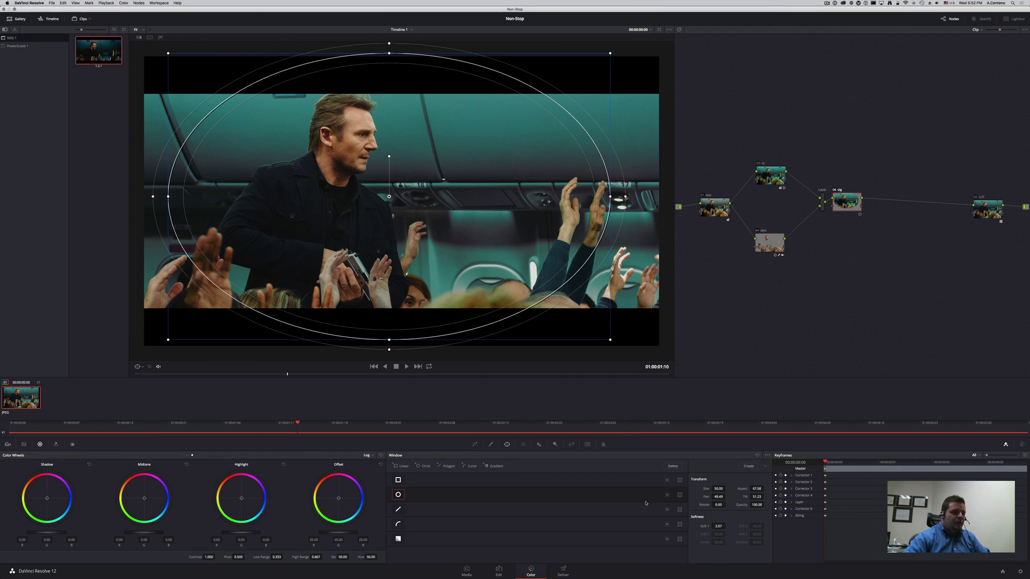
Step: Invert the oval window, lower the offset to darken the area outside it, and hide the window outline
{"action": "left_click", "coordinate": [667, 495]}
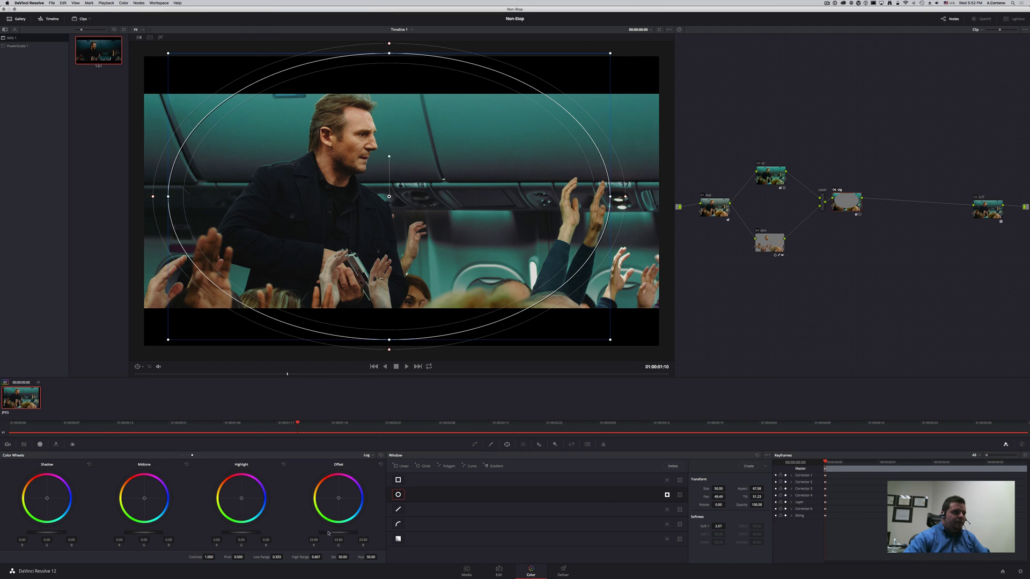
{"action": "left_click_drag", "start_coordinate": [304, 534], "coordinate": [260, 535]}
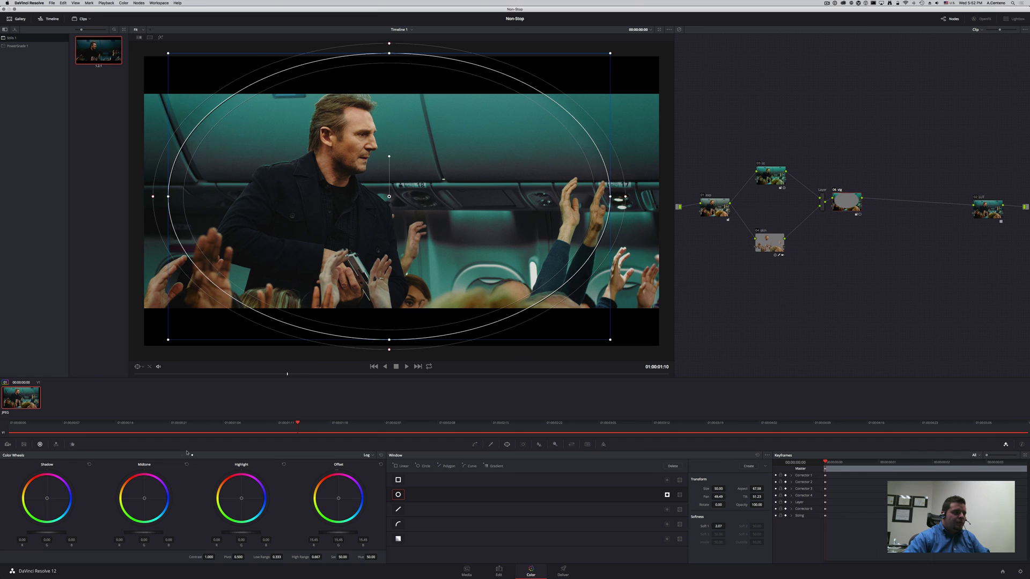
{"action": "left_click", "coordinate": [142, 367]}
{"action": "left_click", "coordinate": [149, 378]}
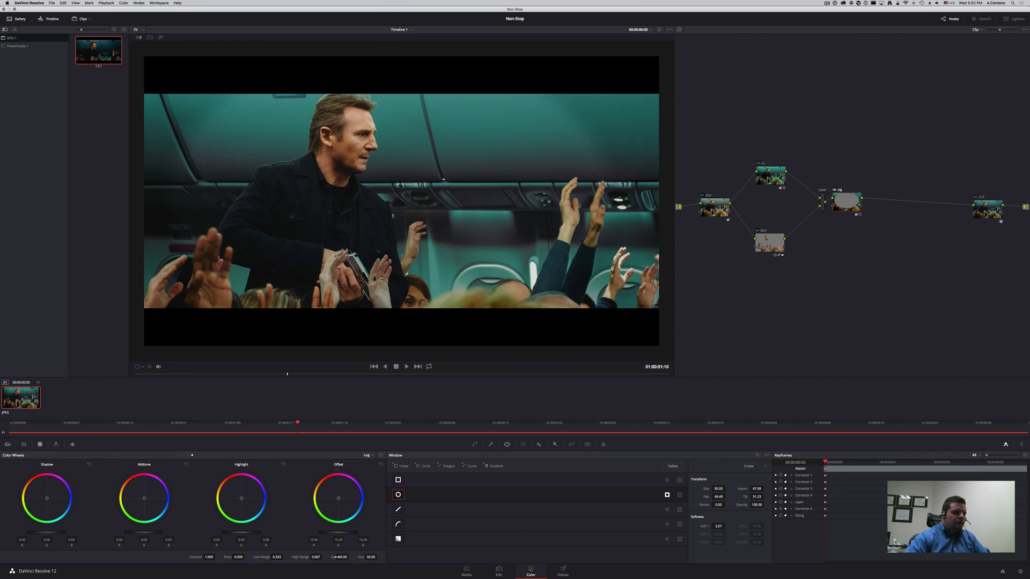
Step: Darken the vignette further by lowering the offset to about 8, and soften the window edge to 7.61
{"action": "left_click_drag", "start_coordinate": [354, 533], "coordinate": [332, 535]}
{"action": "left_click_drag", "start_coordinate": [815, 532], "coordinate": [782, 535]}
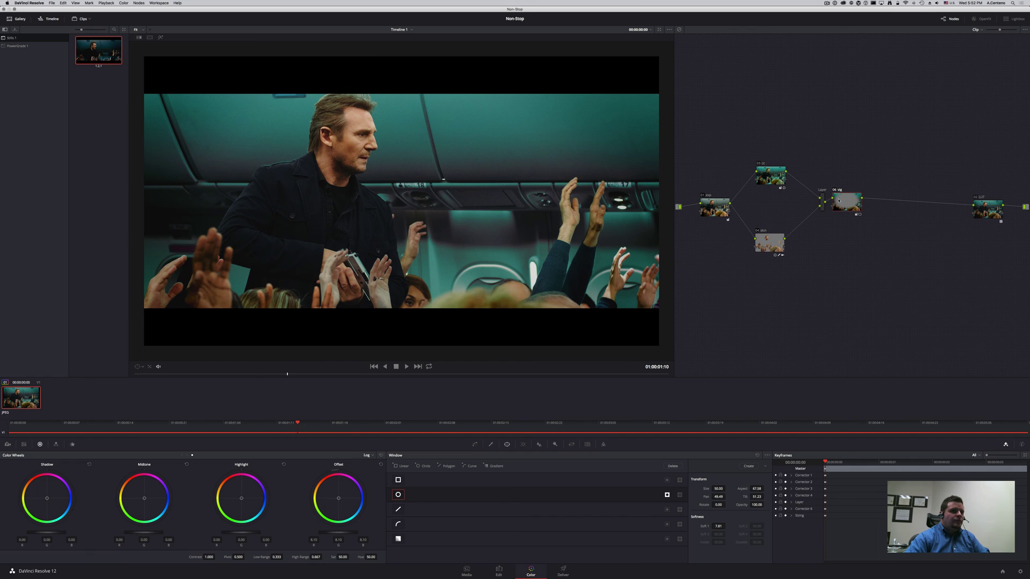
Step: Space the vig node away from the layer mixer and review the graded shot full screen
{"action": "left_click_drag", "start_coordinate": [837, 201], "coordinate": [861, 205]}
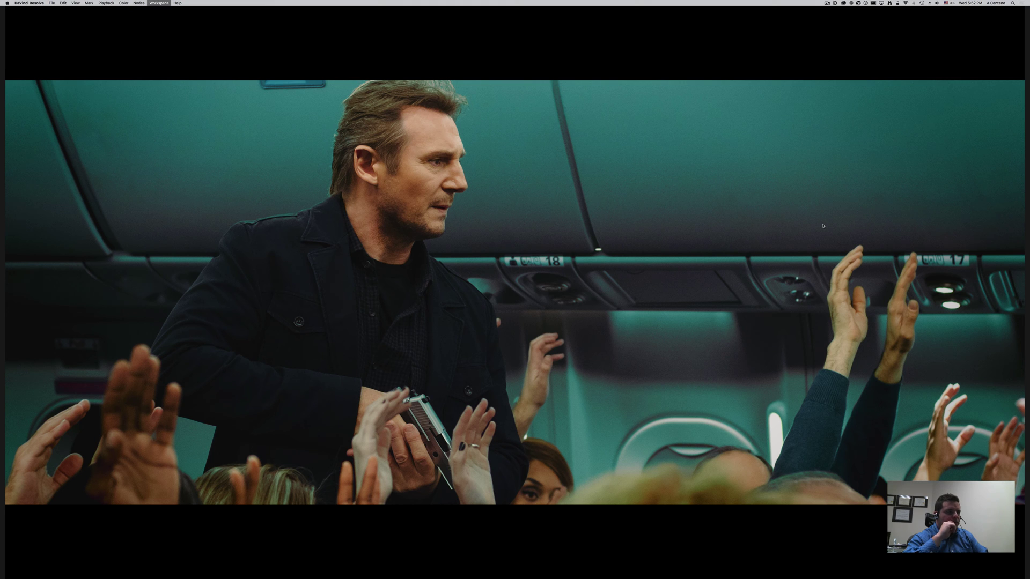
{"action": "key", "text": "super+f"}
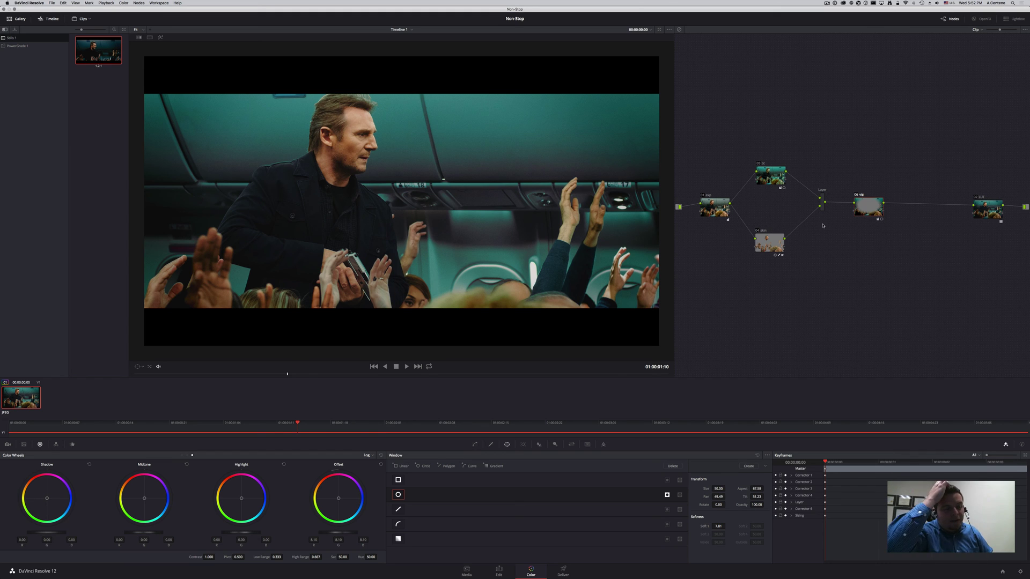